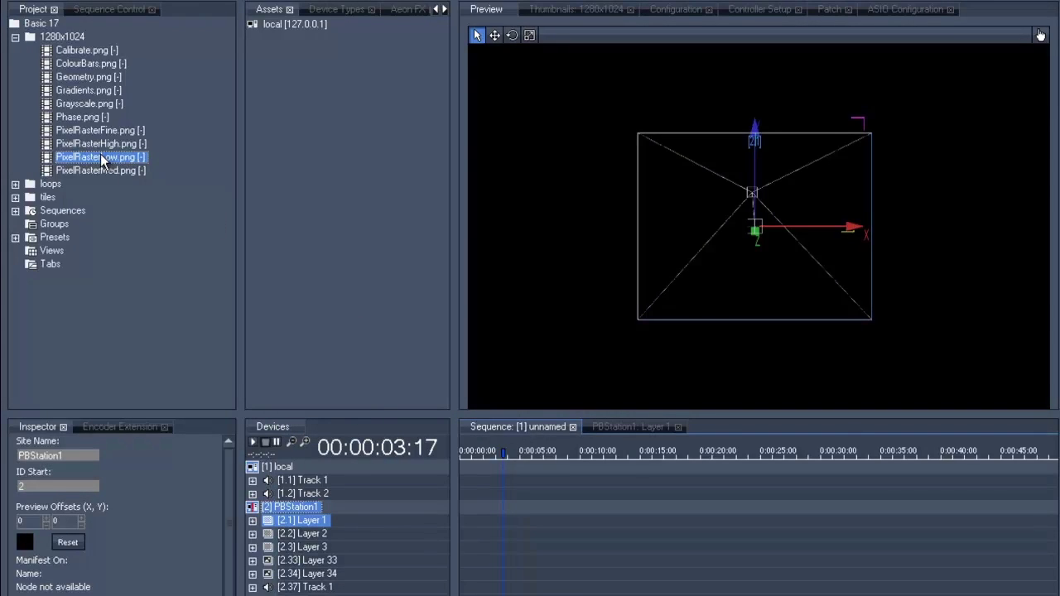
Assign PixelRasterLow.png to Layer 1 of PBStation1 and raise the layer's opacity to 255.
left_click_drag(102, 159, 283, 524)
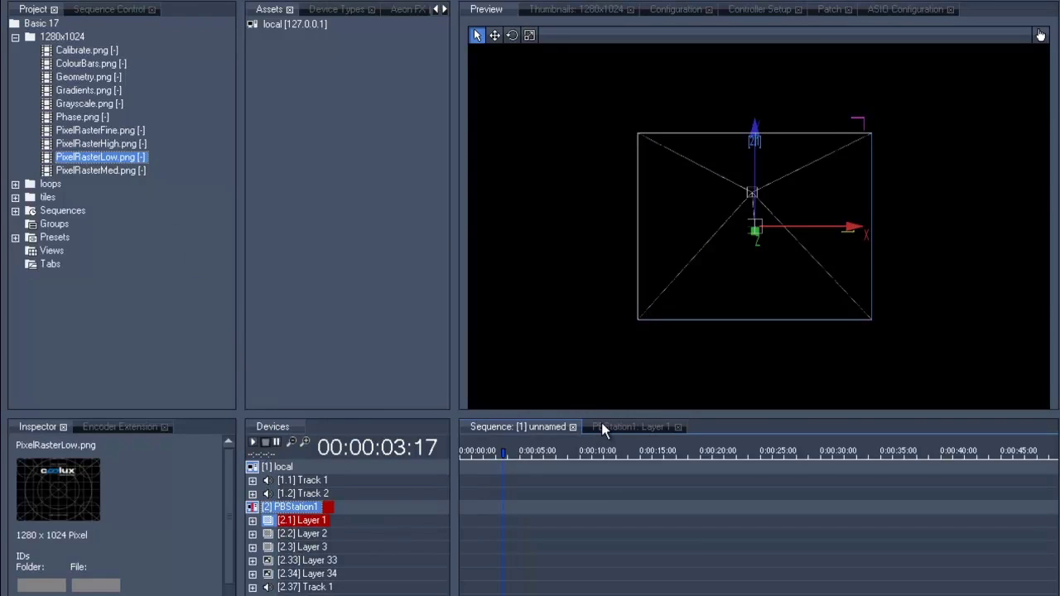
left_click(602, 424)
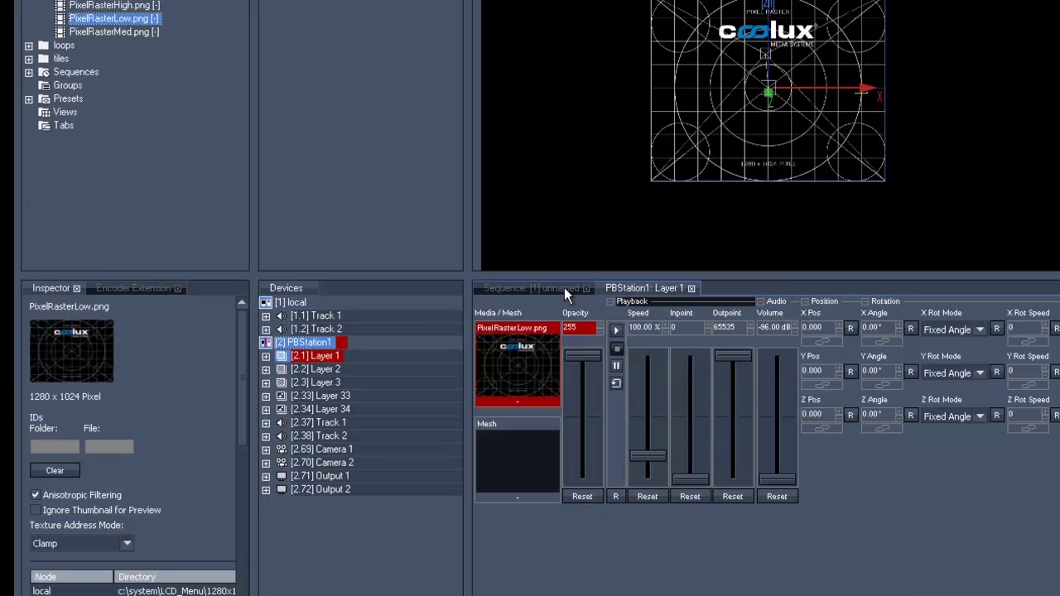
left_click(563, 287)
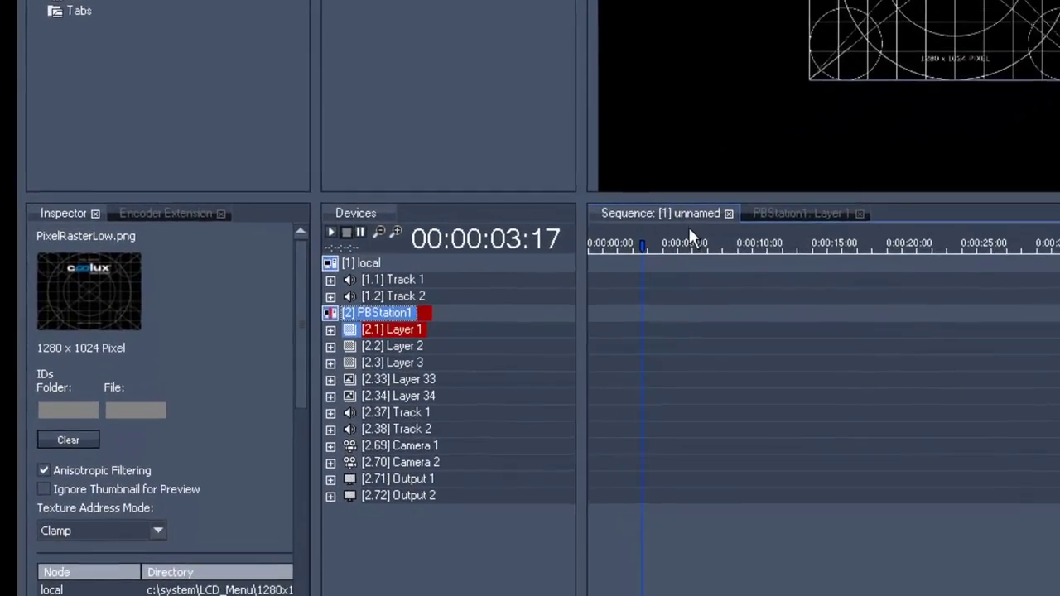
Give Camera 1 a positive lens shift X offset, moving its frame half a screen width to the test image's left.
left_click(439, 437)
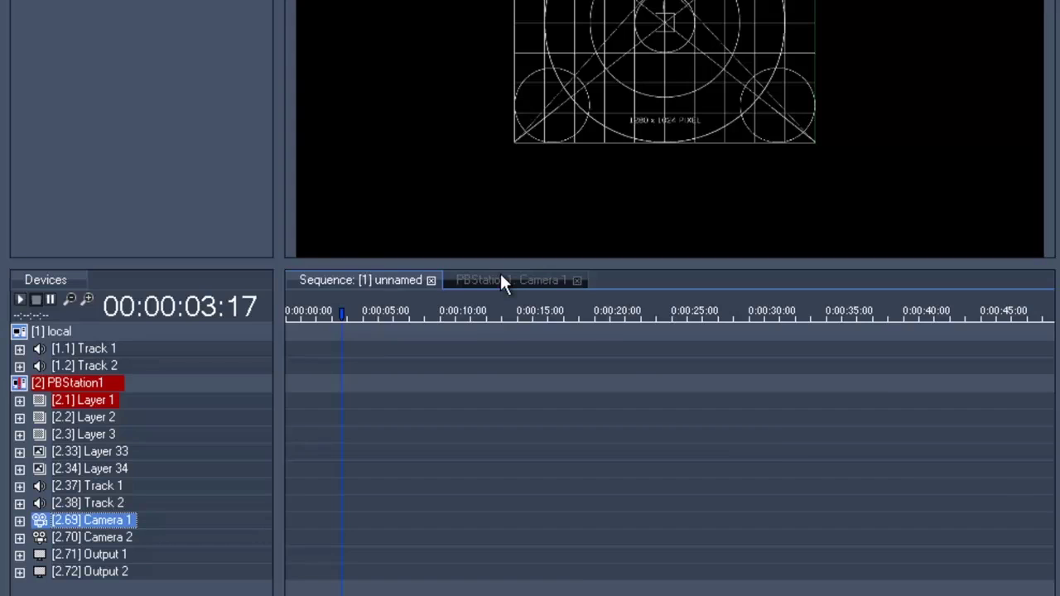
left_click(501, 277)
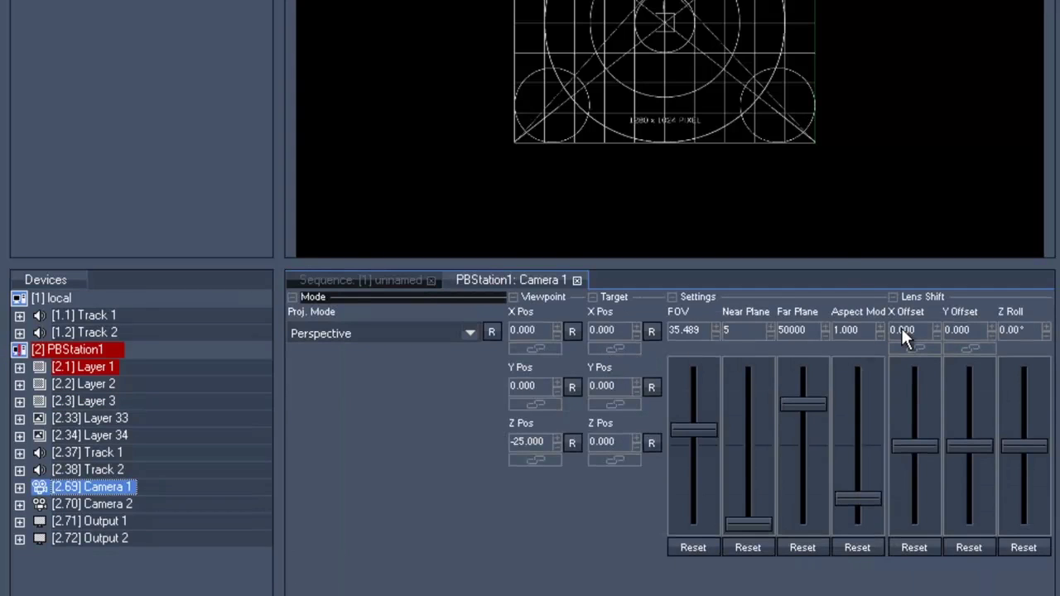
left_click_drag(901, 326, 861, 274)
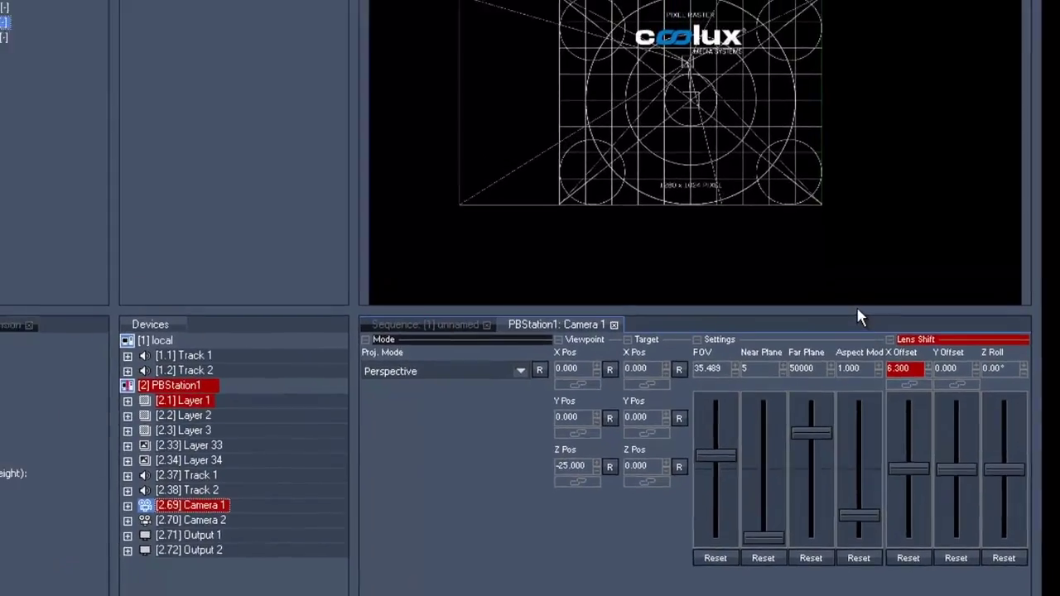
left_click_drag(858, 312, 858, 359)
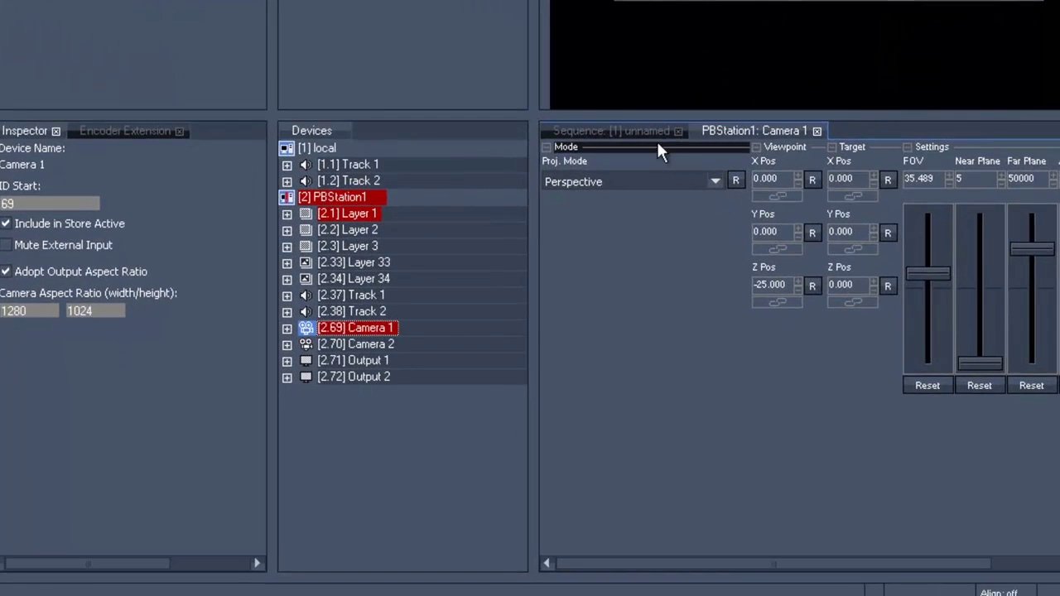
Set Camera 2's lens shift X offset to -8.000 so its frame adjoins Camera 1's.
left_click(347, 342)
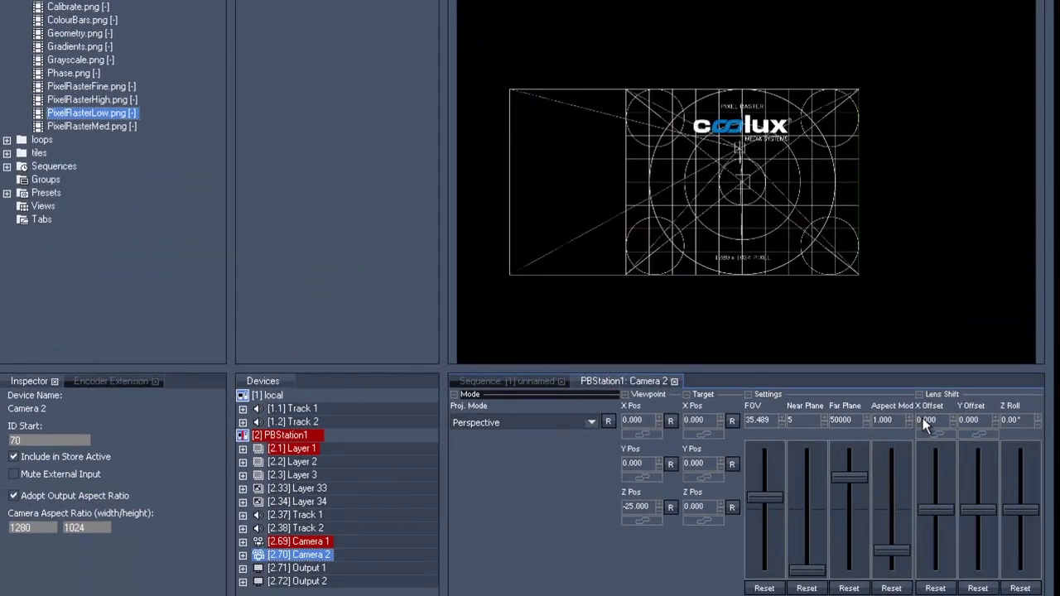
left_click_drag(925, 422, 922, 482)
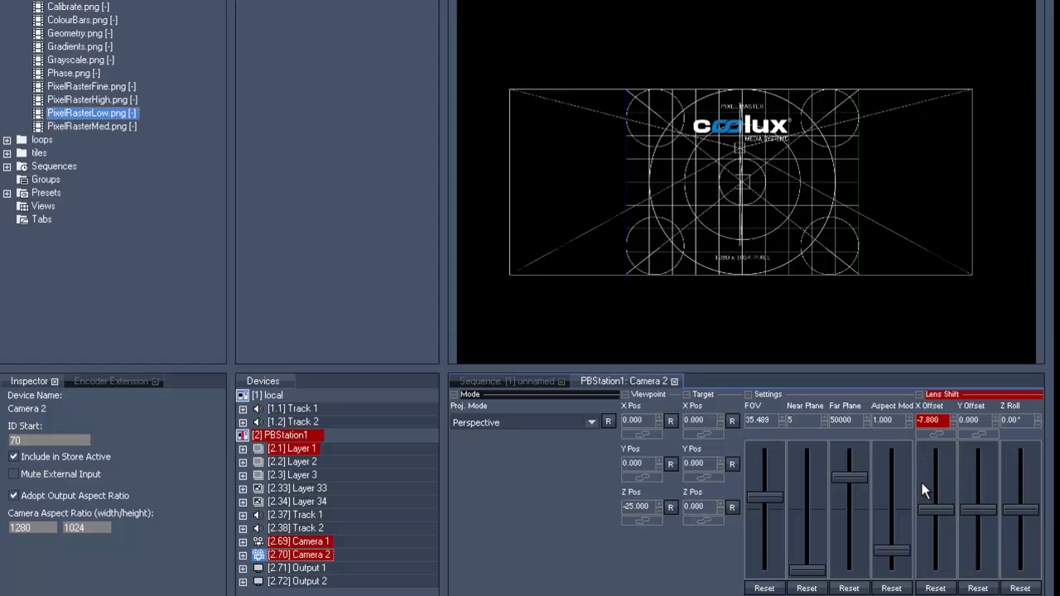
scroll(924, 421, "down", 1)
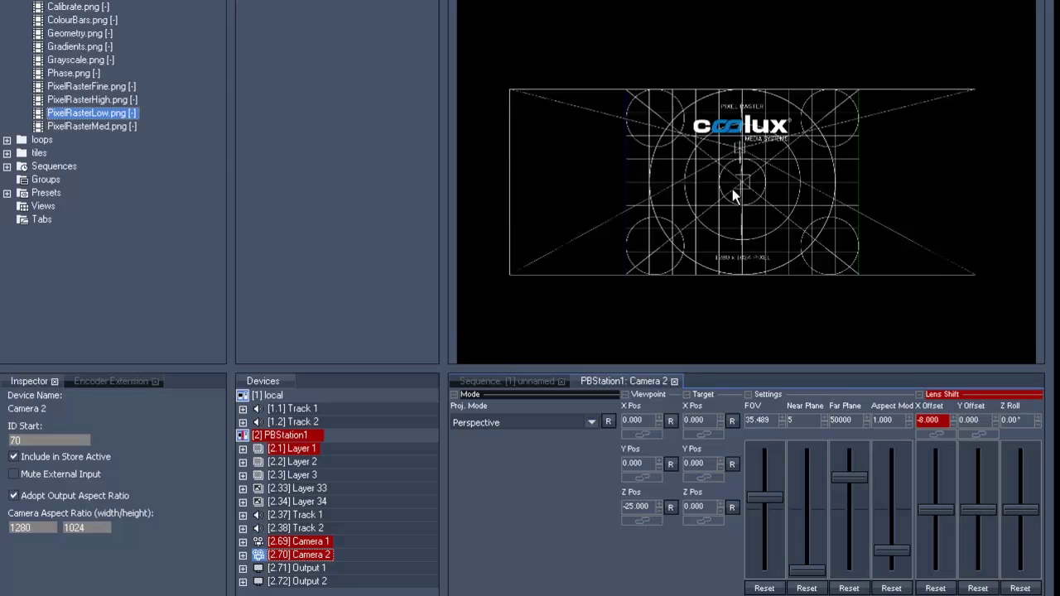
Store the active values in the sequence at 00:00:03:17 and extend both camera clips to about 44 seconds.
mouse_move(733, 189)
left_mouse_down()
mouse_move(733, 200)
mouse_move(732, 185)
left_mouse_up()
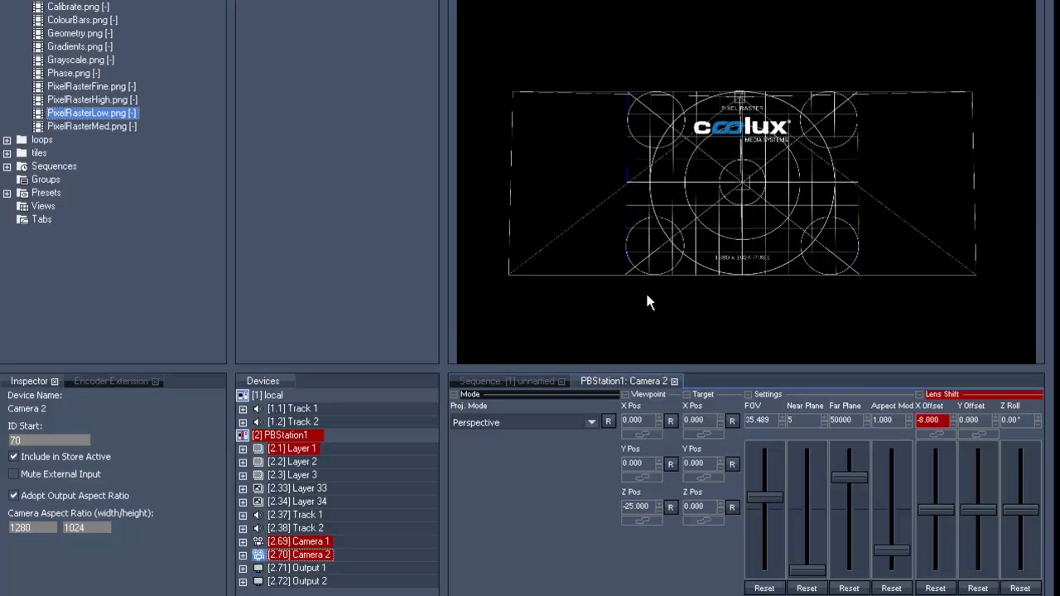
left_click(530, 379)
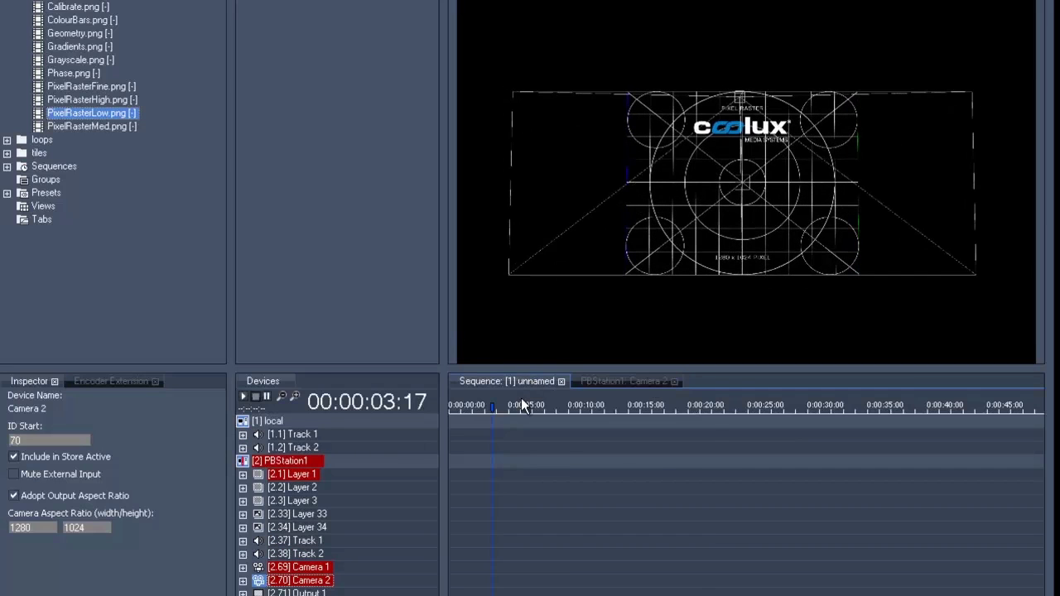
right_click(521, 398)
left_click(540, 428)
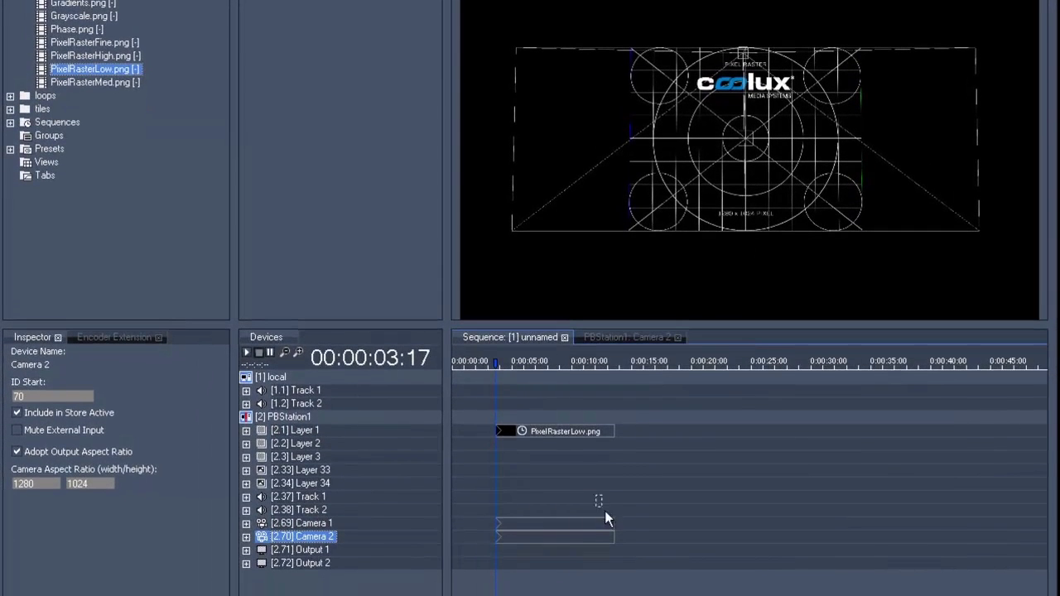
left_click_drag(605, 513, 626, 564)
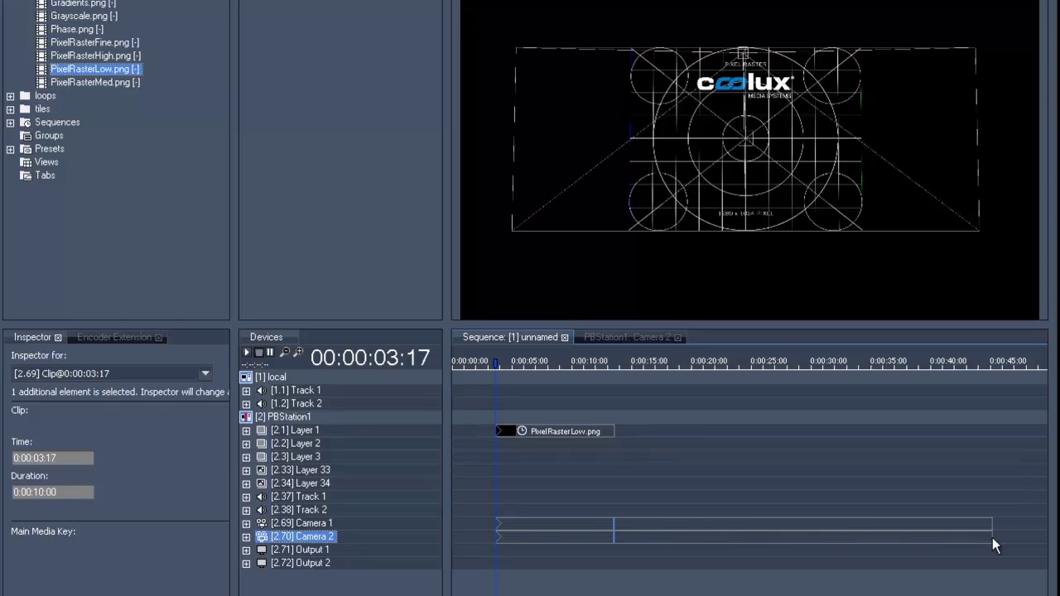
left_click_drag(1025, 545, 1025, 544)
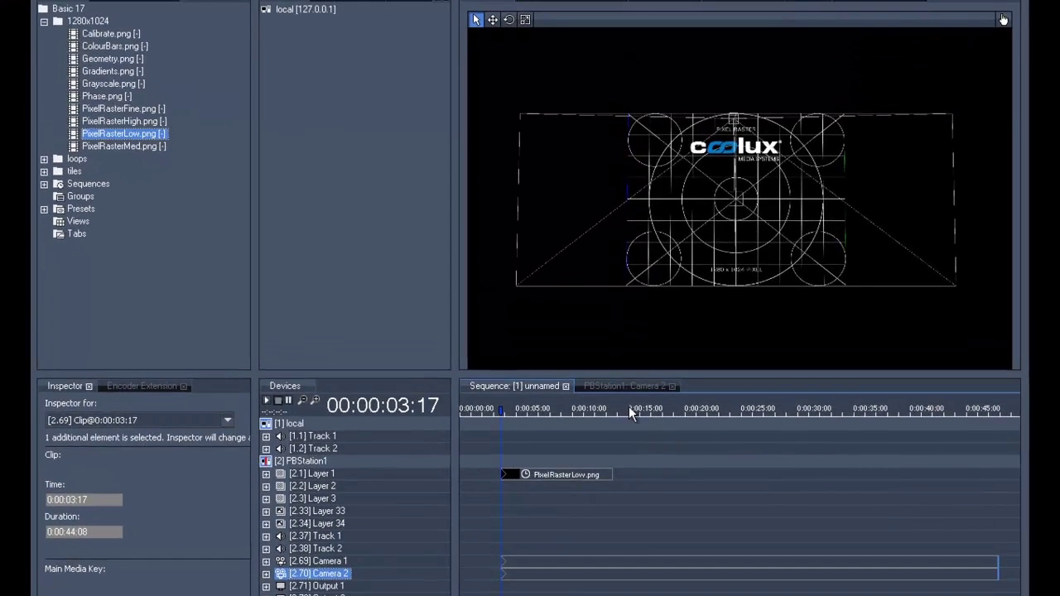
At 00:00:15:12, assign 00003 blinkingline loop raw_kiosk.m2v to Layer 1 and set its opacity to 255.
left_click(635, 411)
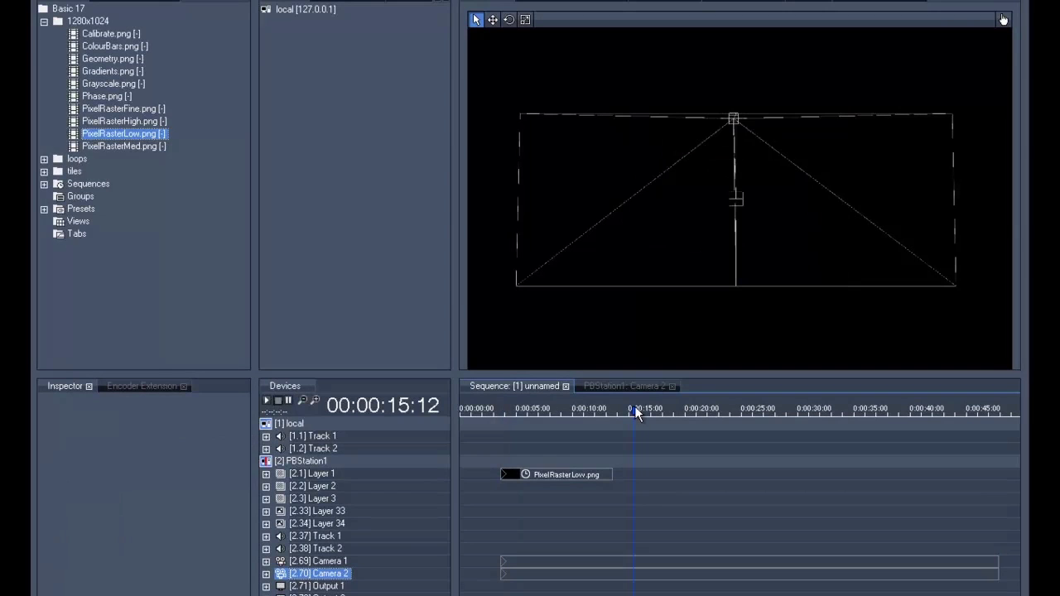
left_click(315, 476)
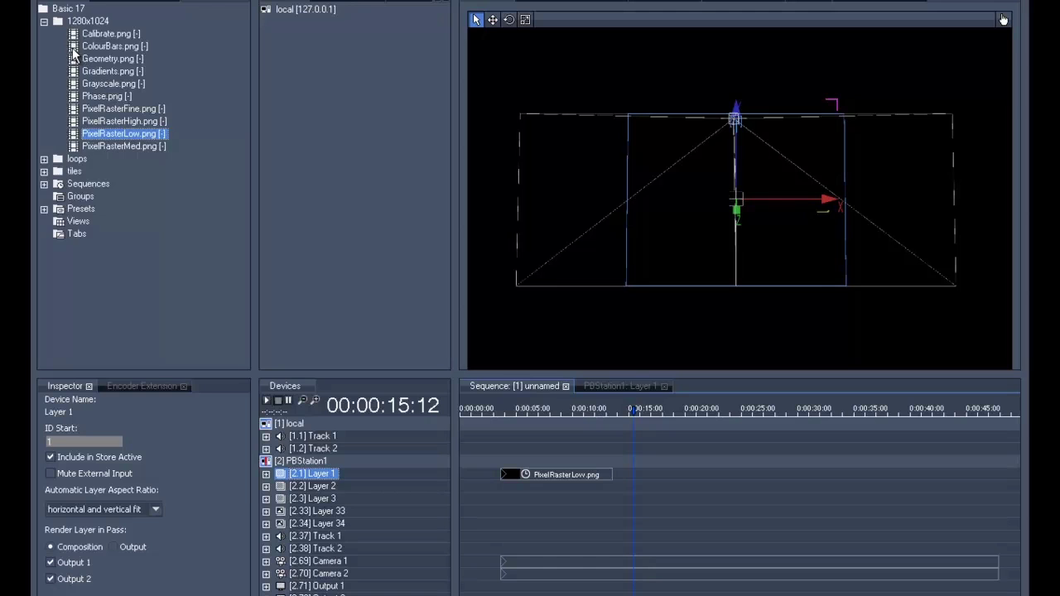
left_click(45, 22)
left_click(45, 34)
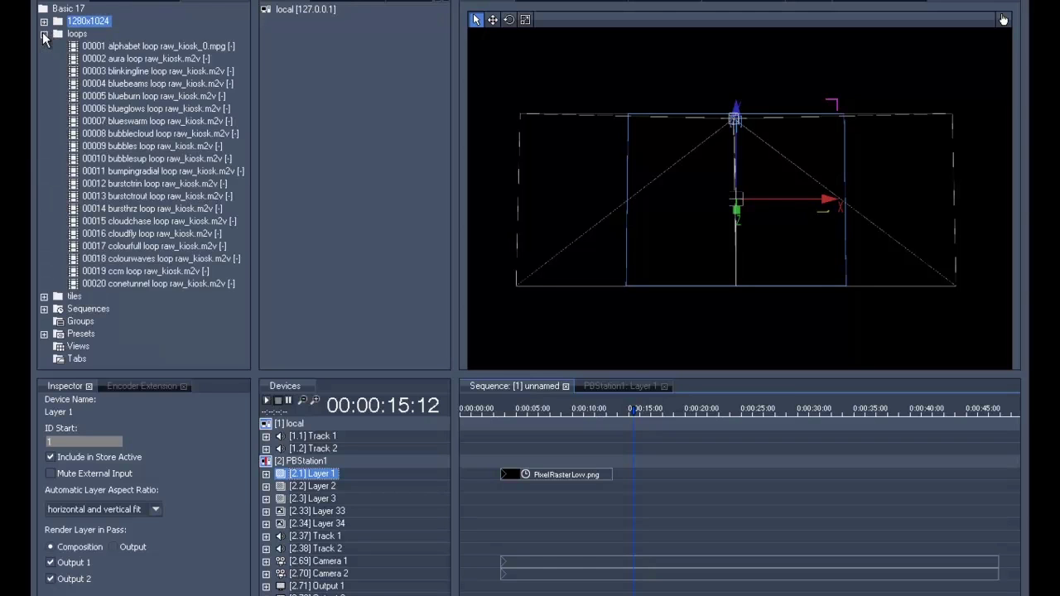
left_click(102, 73)
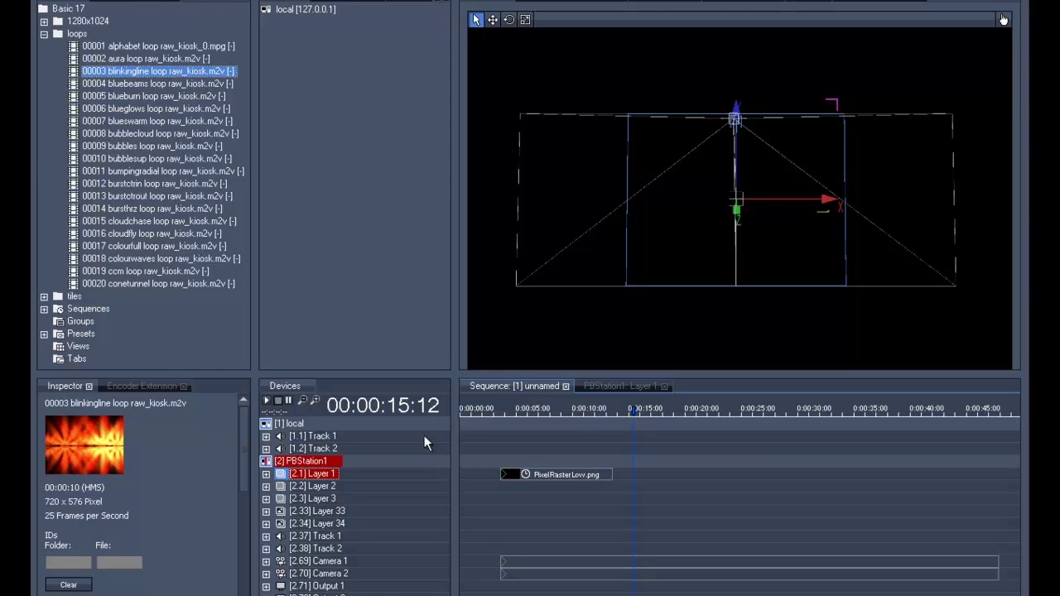
left_click(589, 386)
left_click_drag(568, 491, 557, 434)
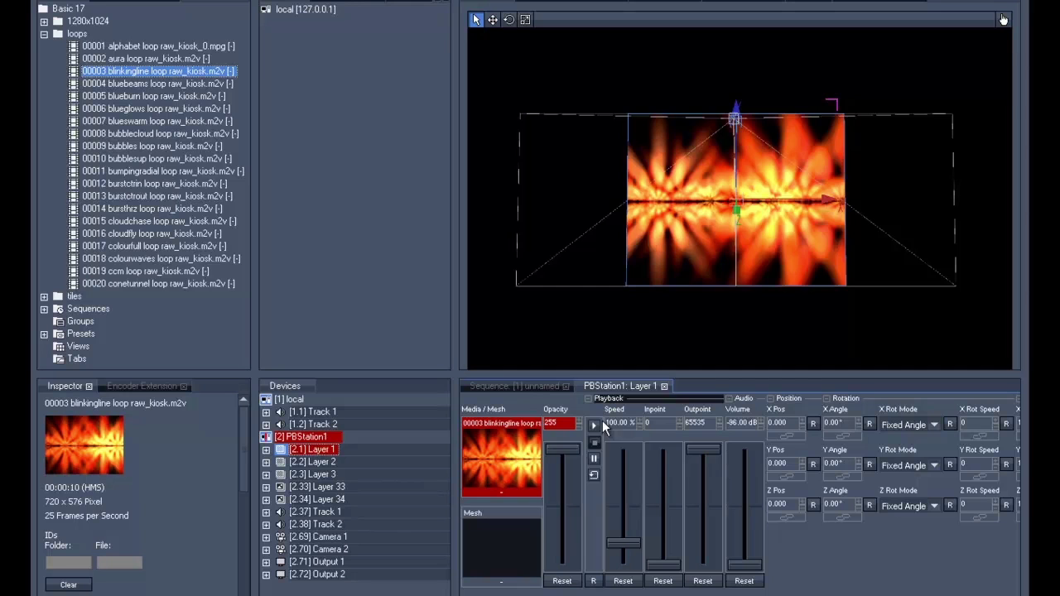
Start the blinkingline loop's playback and increase Layer 1's X scale until it spans both camera frames.
left_click(594, 425)
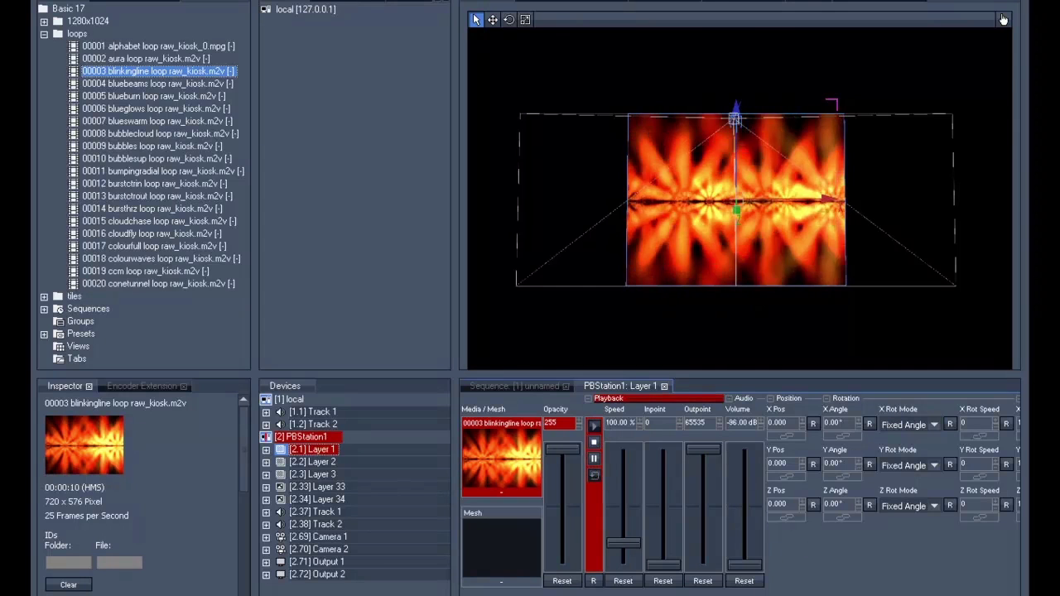
scroll(745, 497, "right", 2)
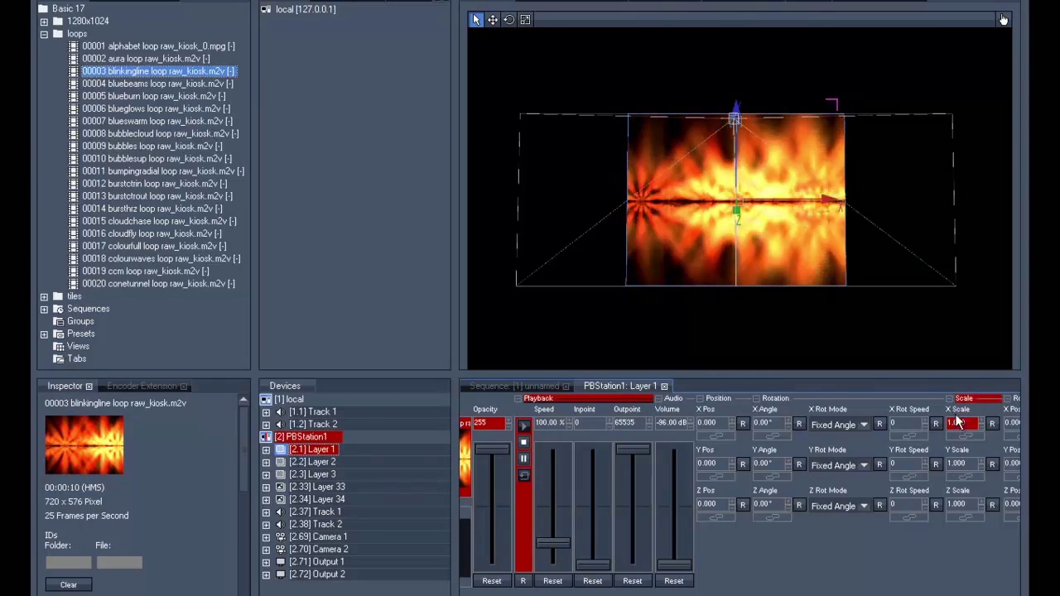
left_click_drag(957, 423, 935, 351)
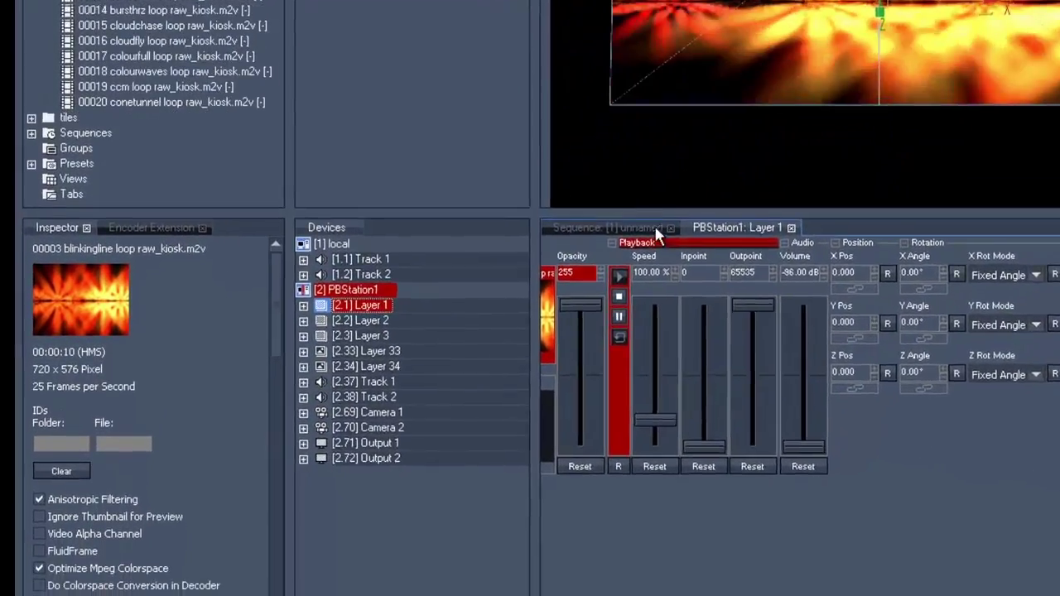
Store Layer 1's active values at 00:00:15:12 and extend the blinkingline clip to a duration of about 19 seconds.
left_click(654, 231)
right_click(845, 172)
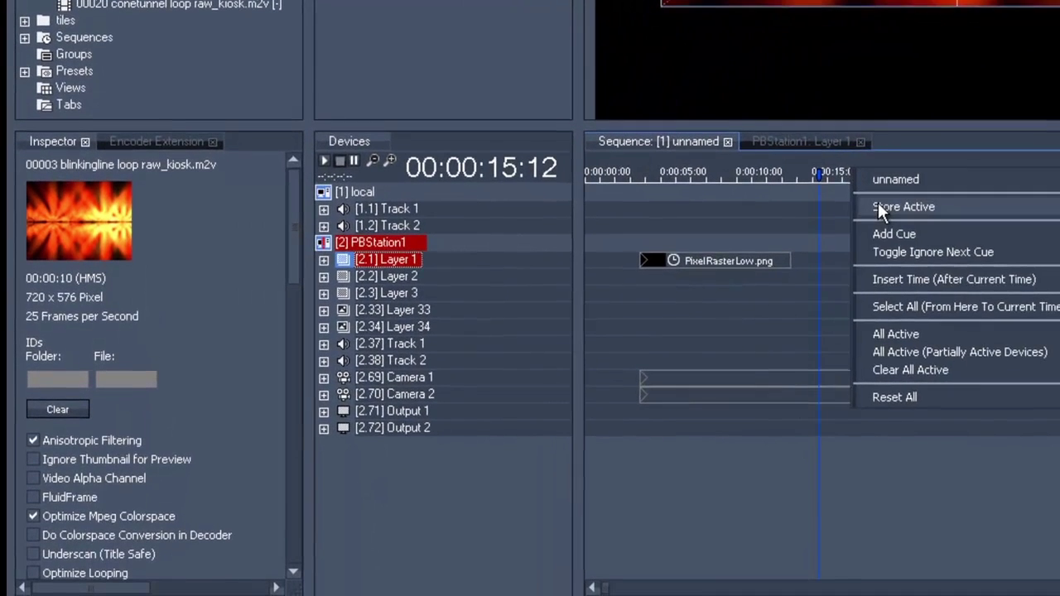
left_click(879, 207)
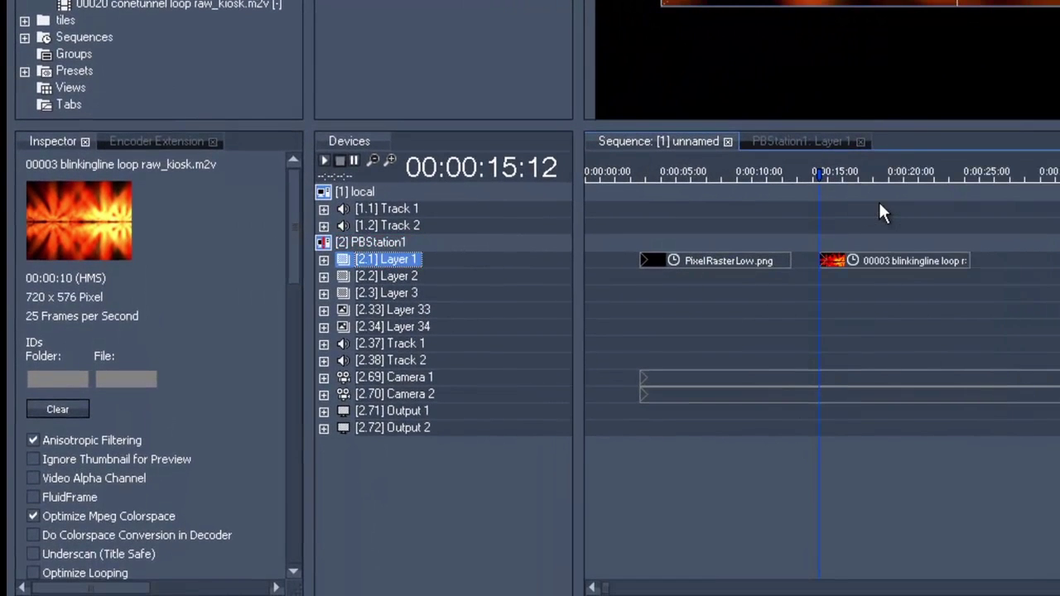
left_click(839, 262)
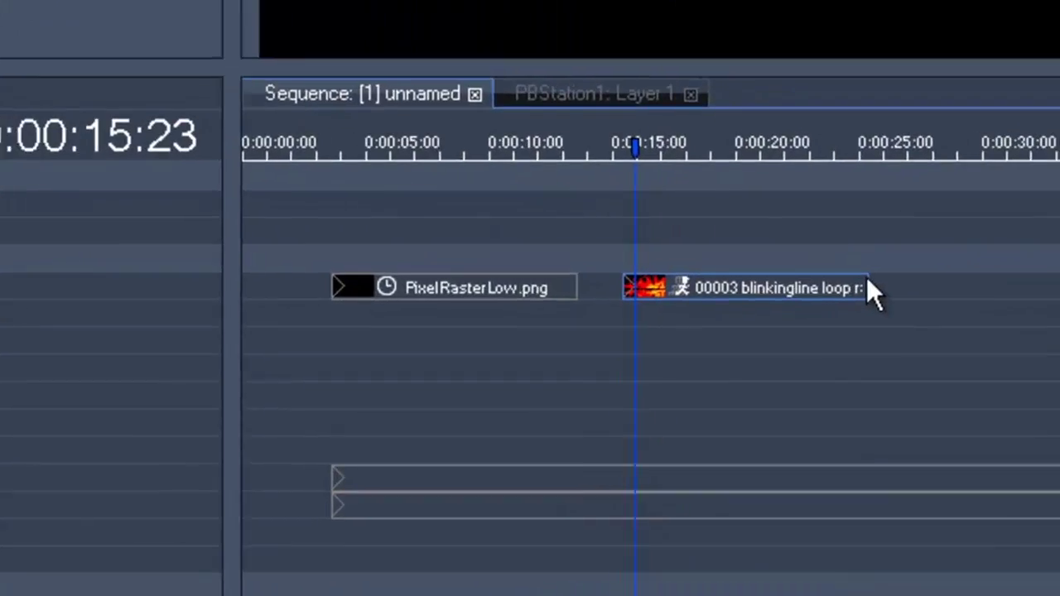
left_click_drag(867, 288, 1059, 292)
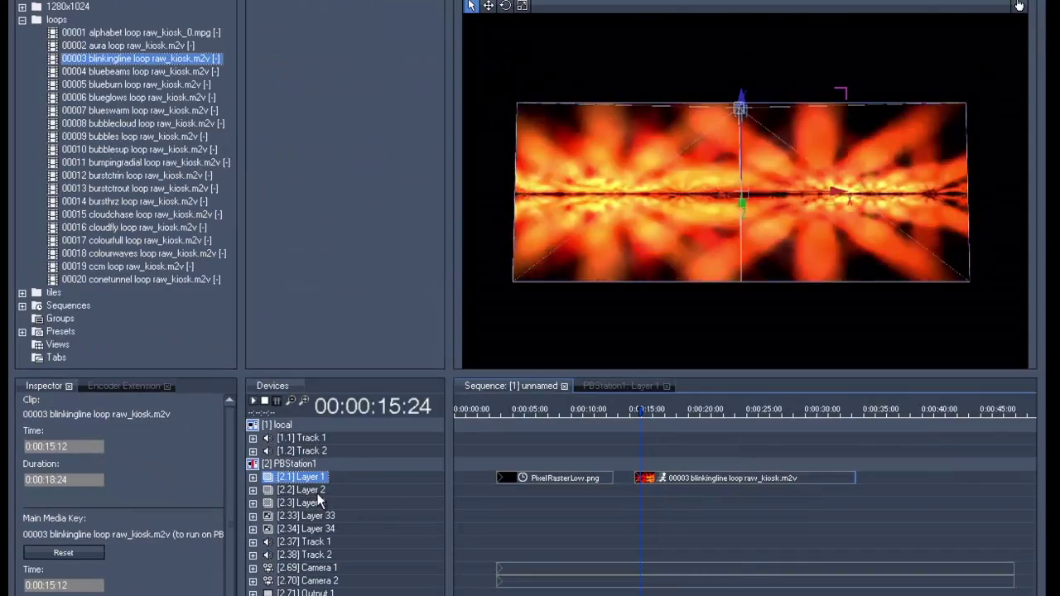
Assign 00004 bluebeams loop raw_kiosk.m2v to Layer 2 and play it at an opacity of 255.
left_click(306, 491)
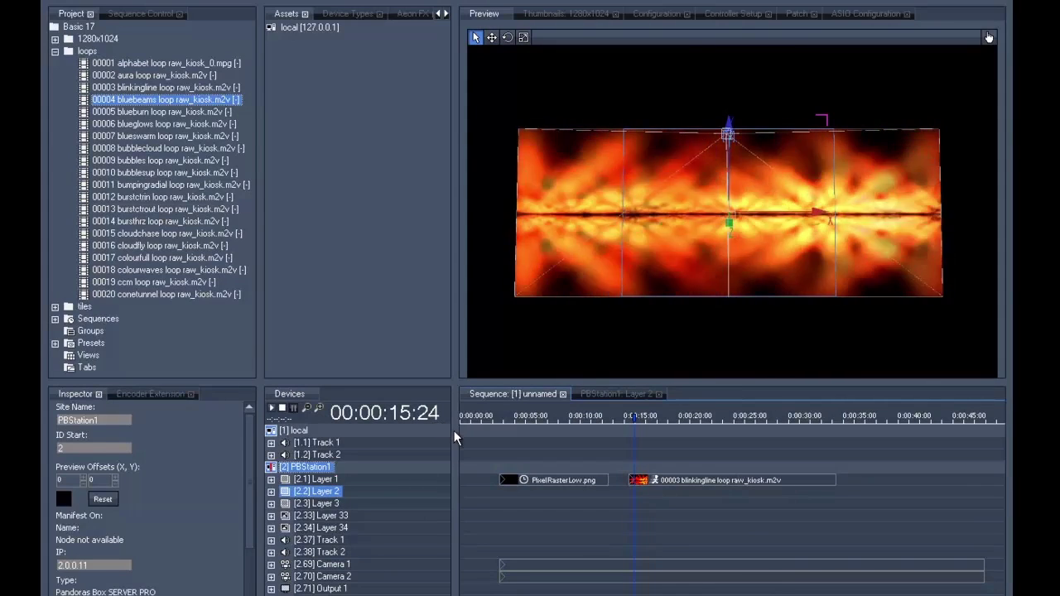
left_click(328, 494)
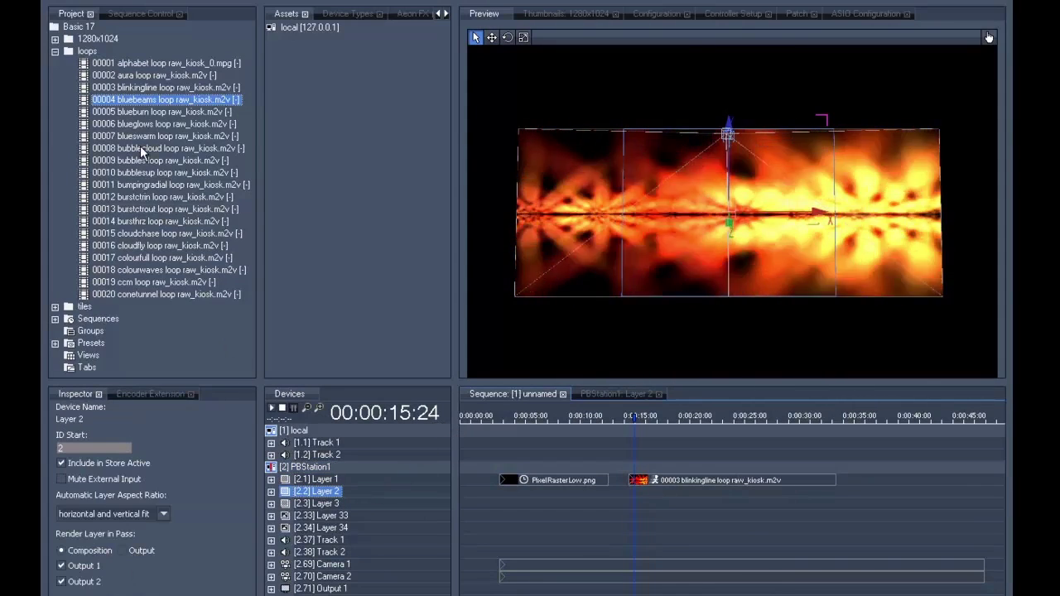
left_click(135, 101)
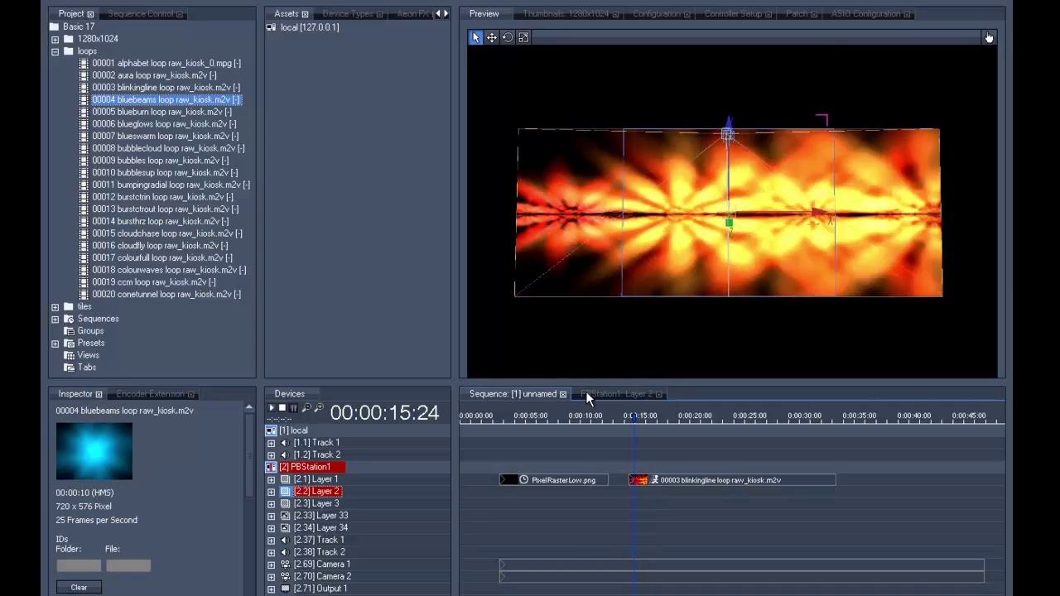
left_click(601, 393)
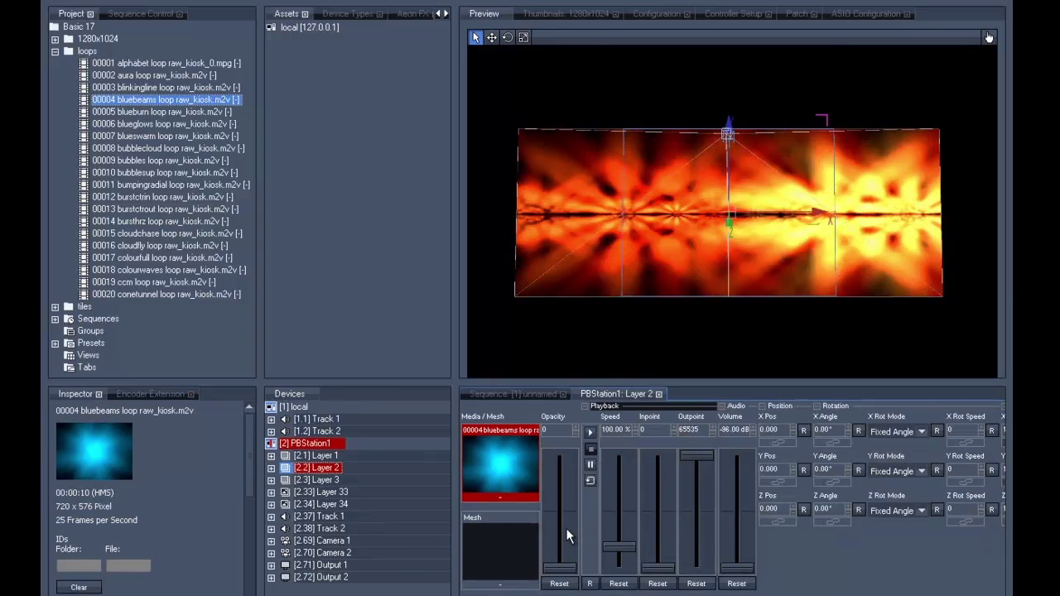
left_click_drag(567, 530, 560, 441)
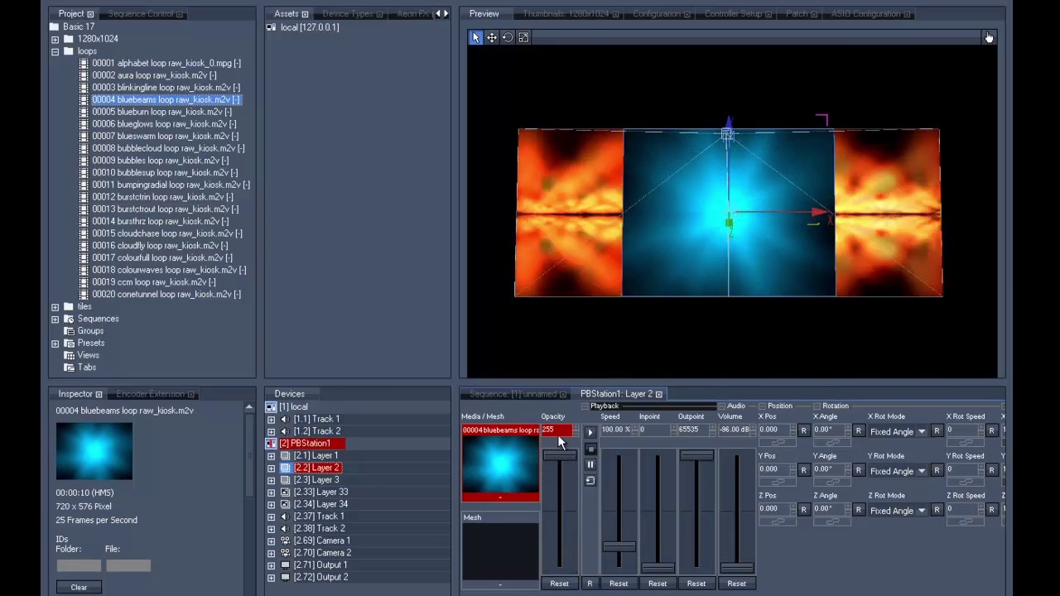
left_click(591, 434)
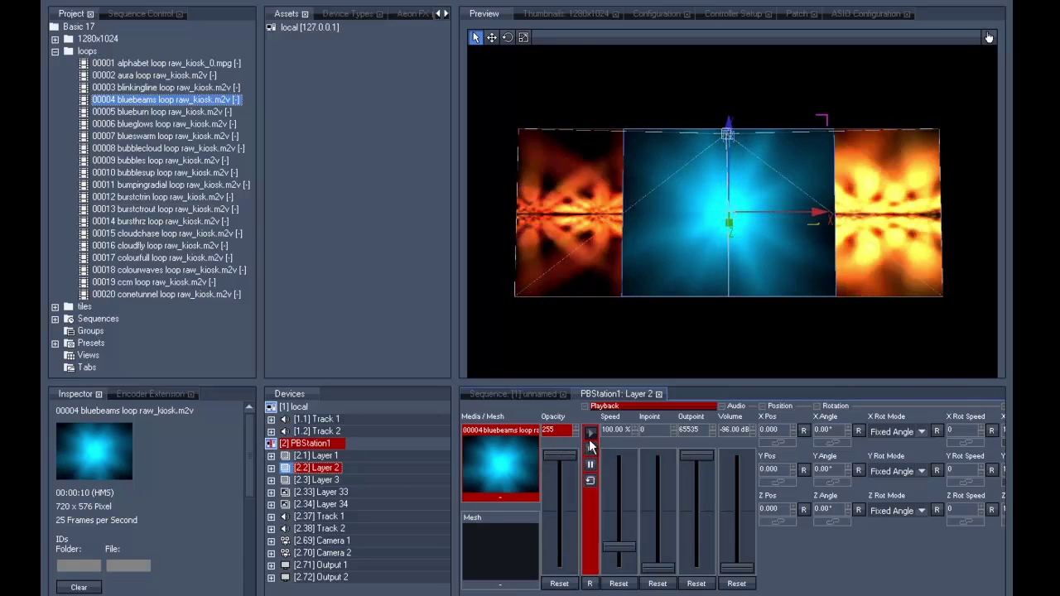
Scale Layer 2 to 0.330 in X and Y and move its X position to -11.500.
scroll(732, 497, "right", 3)
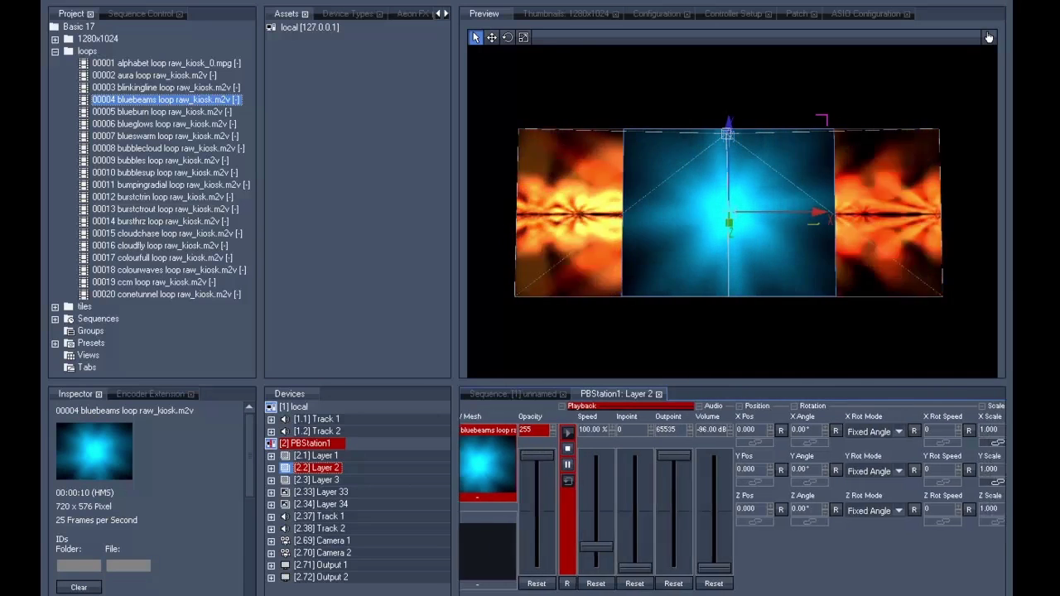
left_click_drag(875, 430, 875, 488)
left_click_drag(633, 431, 632, 513)
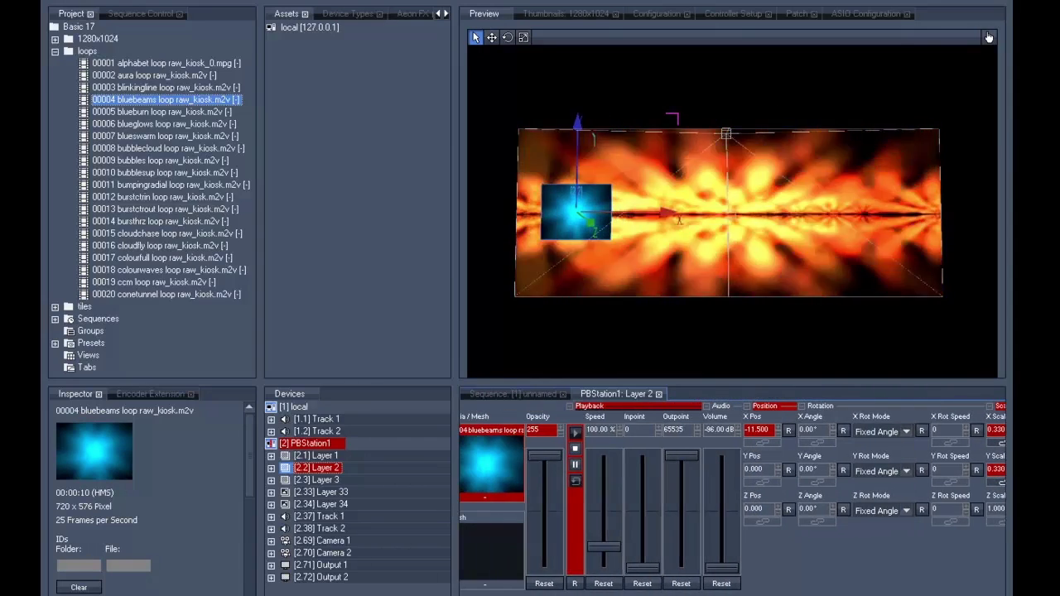
Lower Layer 2's opacity to 0 and store its active values at 00:00:15:24.
left_click_drag(540, 478, 543, 571)
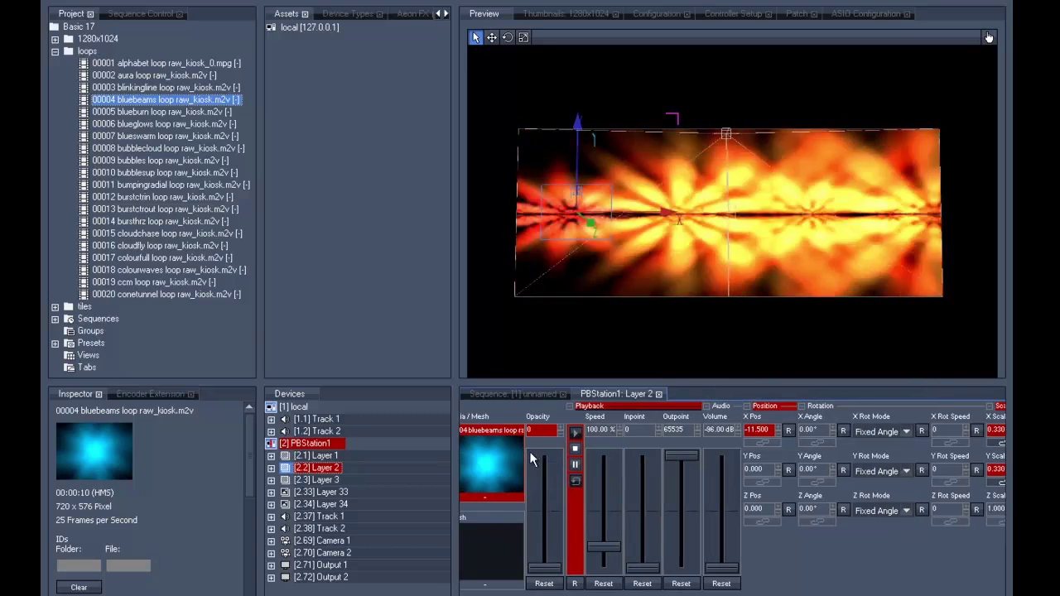
left_click(536, 396)
right_click(651, 420)
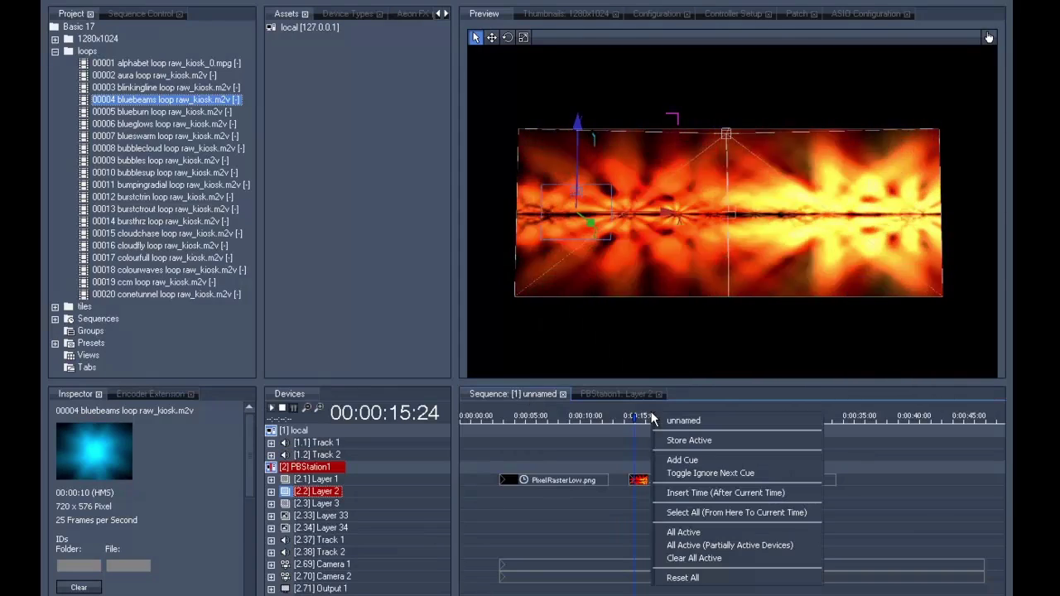
left_click(662, 435)
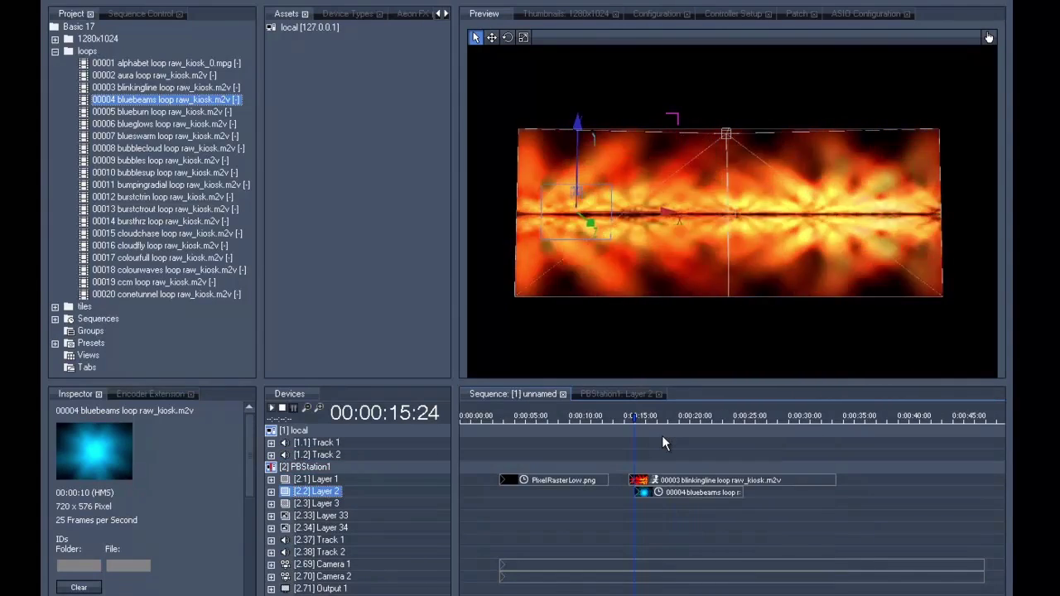
Advance the sequence two seconds to 00:00:17:24, raise Layer 2's opacity to 255 and store the active value.
left_click(417, 414)
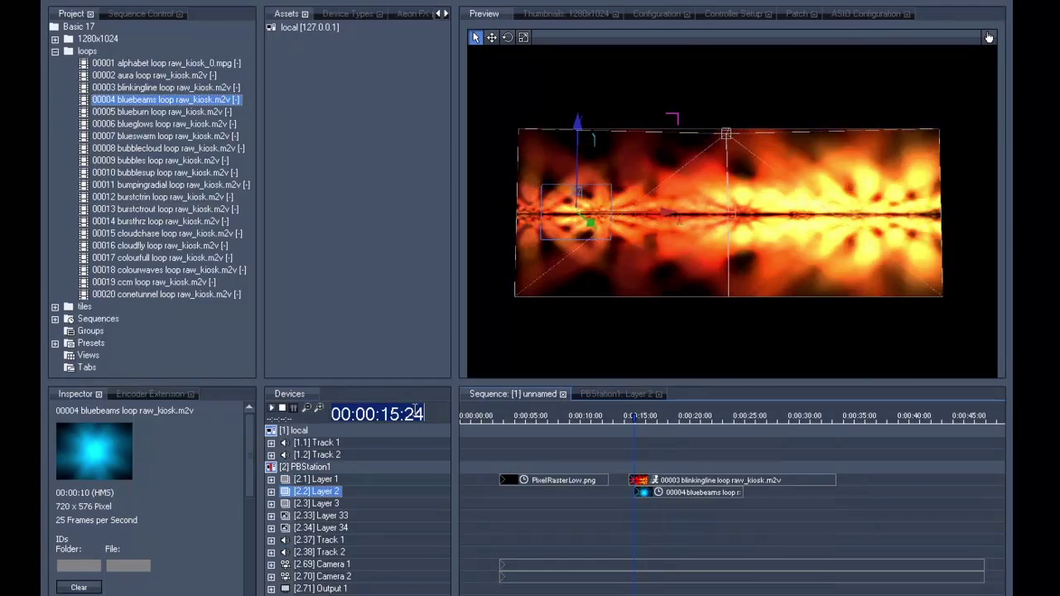
type("++200")
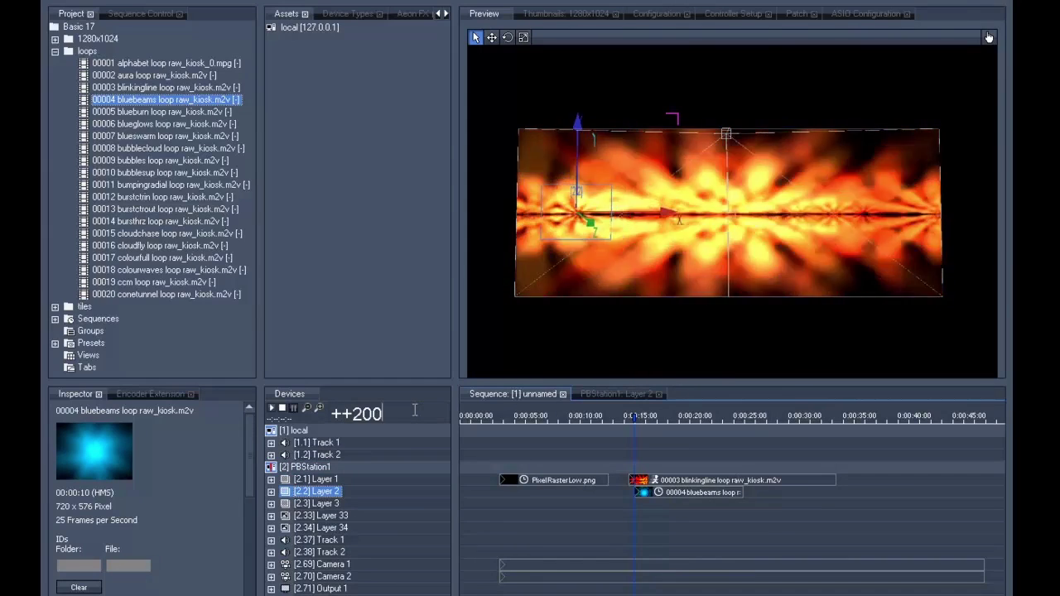
key("Return")
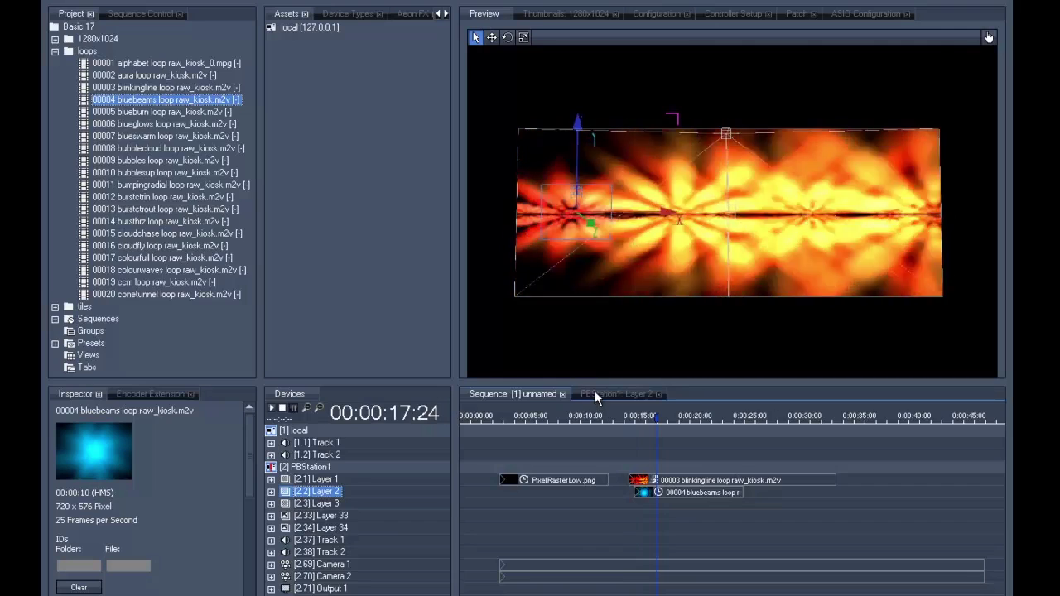
left_click(594, 392)
left_click_drag(541, 538, 540, 491)
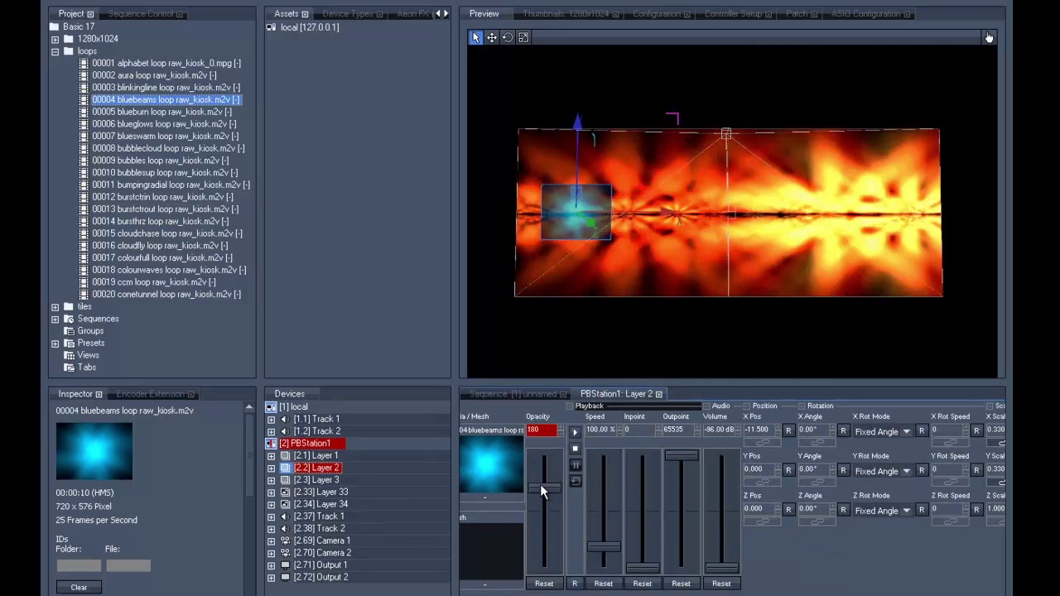
left_click(533, 394)
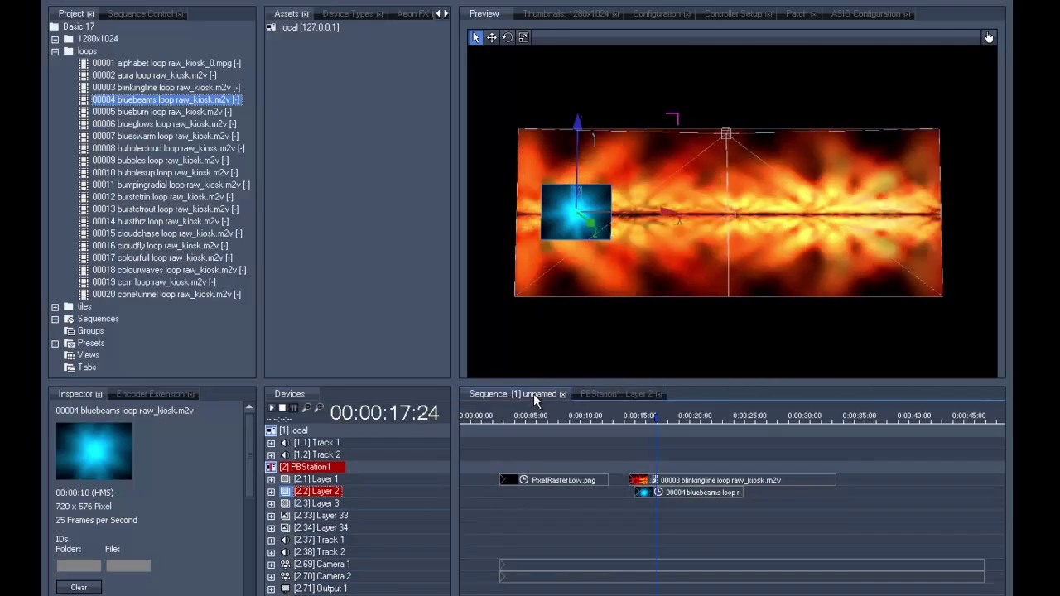
right_click(662, 411)
left_click(686, 437)
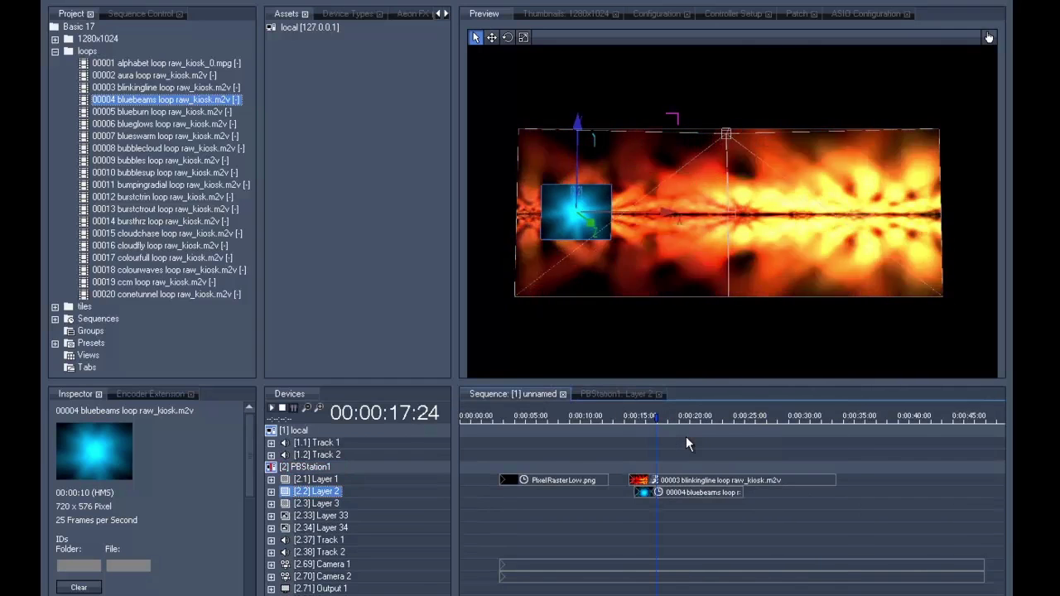
Advance the sequence four seconds to 00:00:21:24 and store Layer 2's opacity of 255 there as a hold key.
left_click(424, 413)
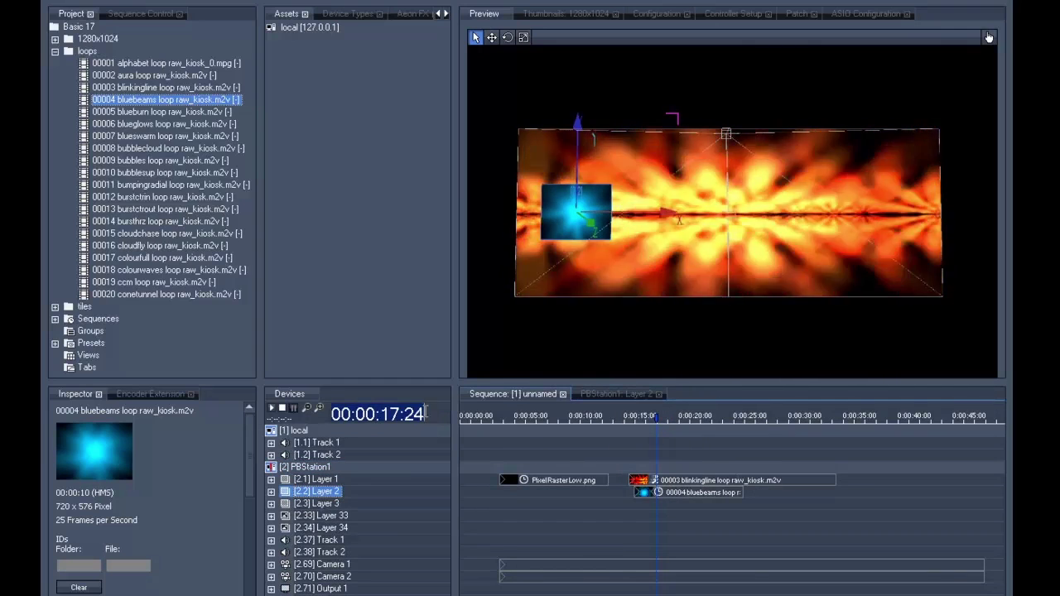
type("+400")
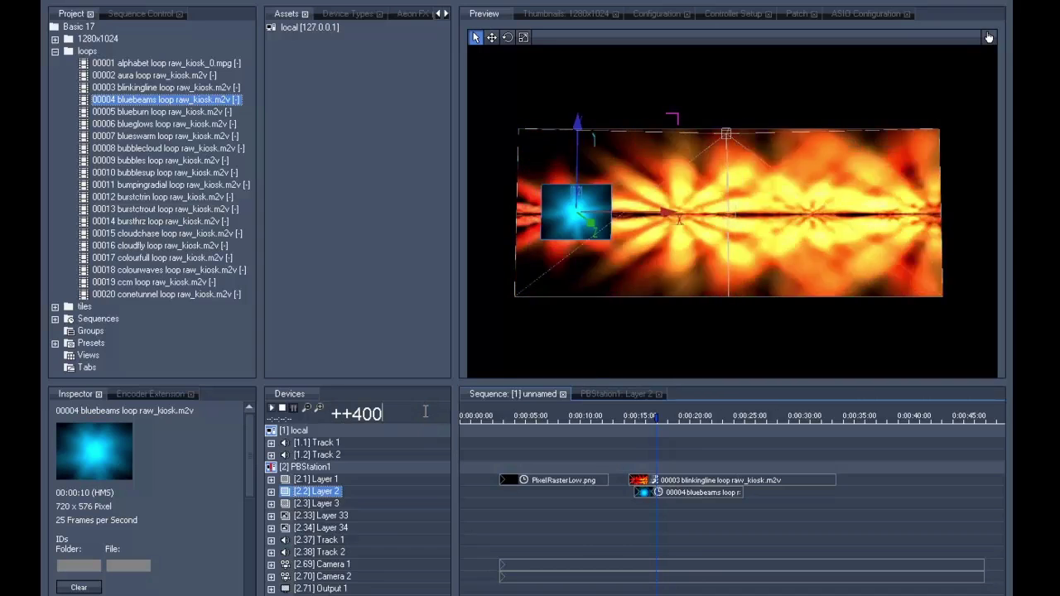
key("Return")
left_click(590, 396)
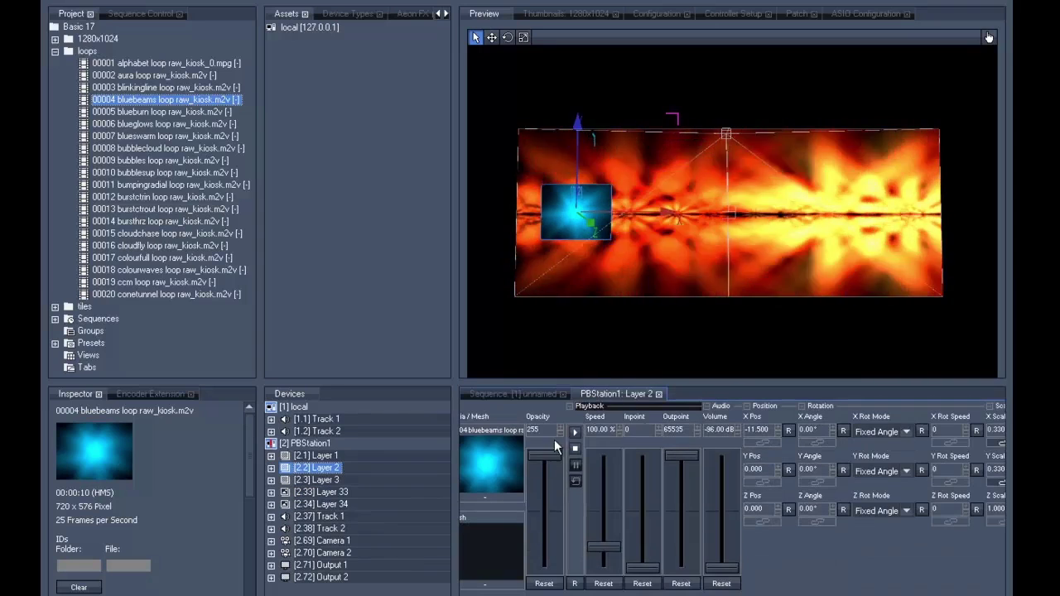
left_click(538, 393)
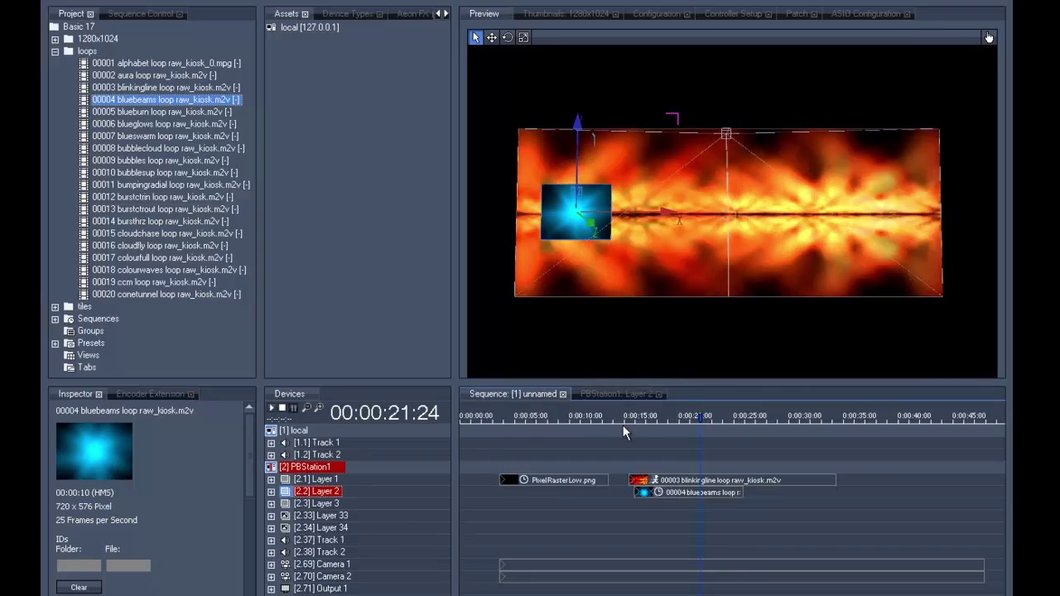
right_click(721, 419)
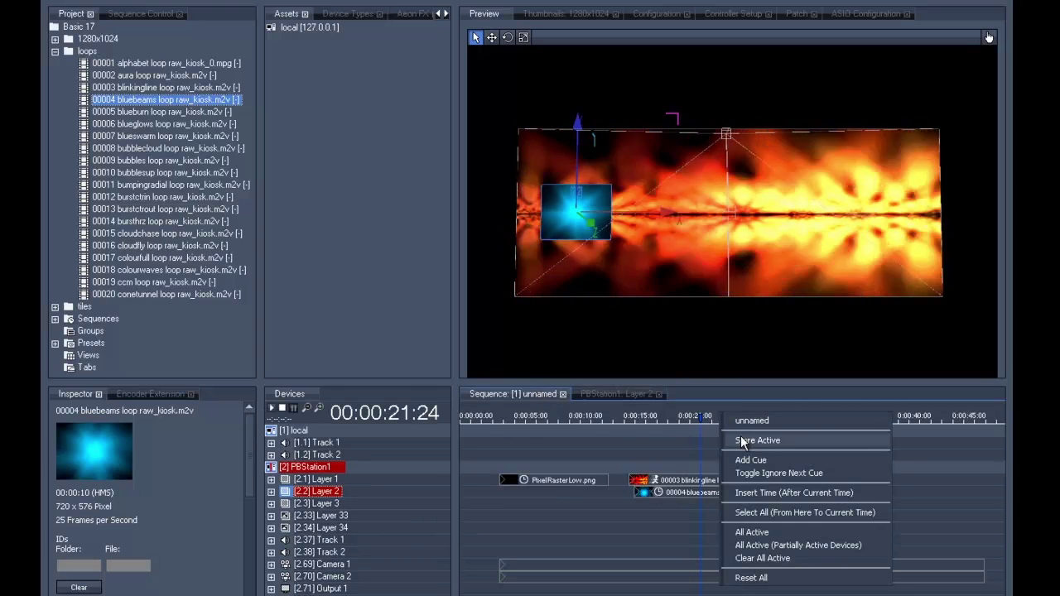
left_click(743, 442)
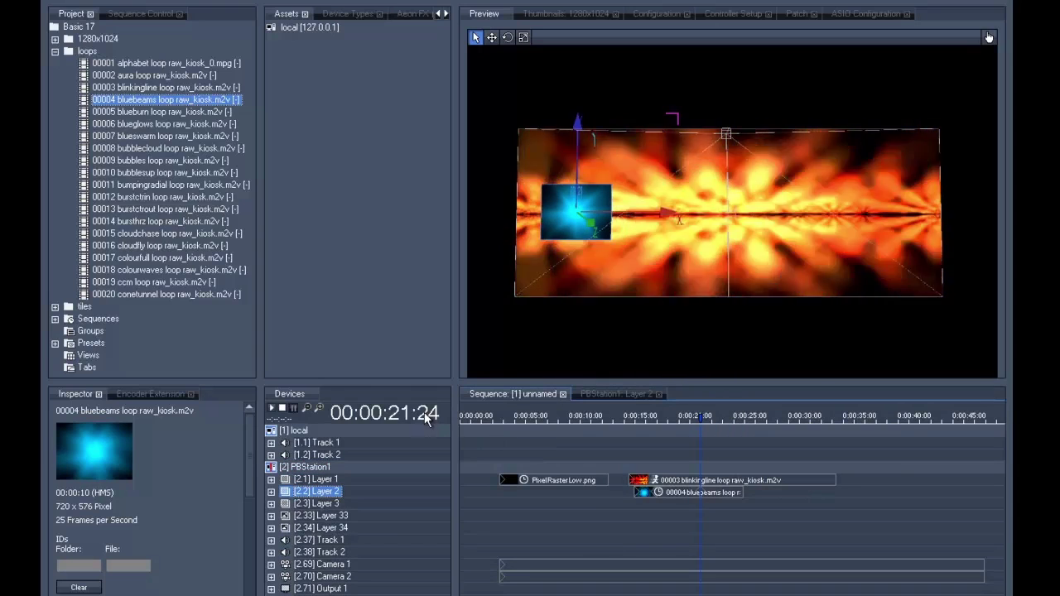
Advance the sequence two seconds to 00:00:23:24, lower Layer 2's opacity to 0 and store the active value.
left_click(427, 412)
type("++200")
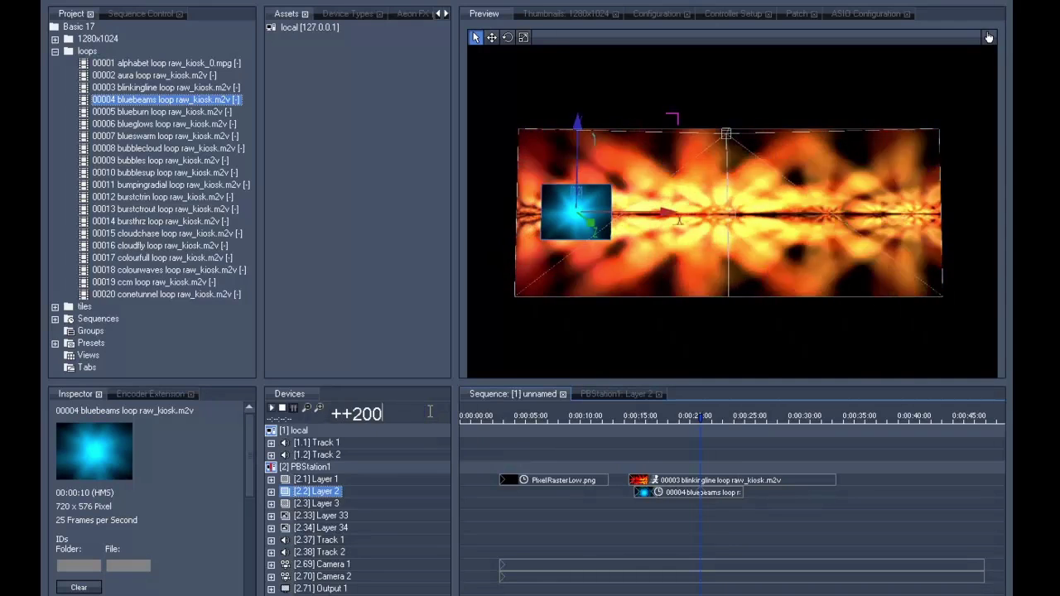
key("Return")
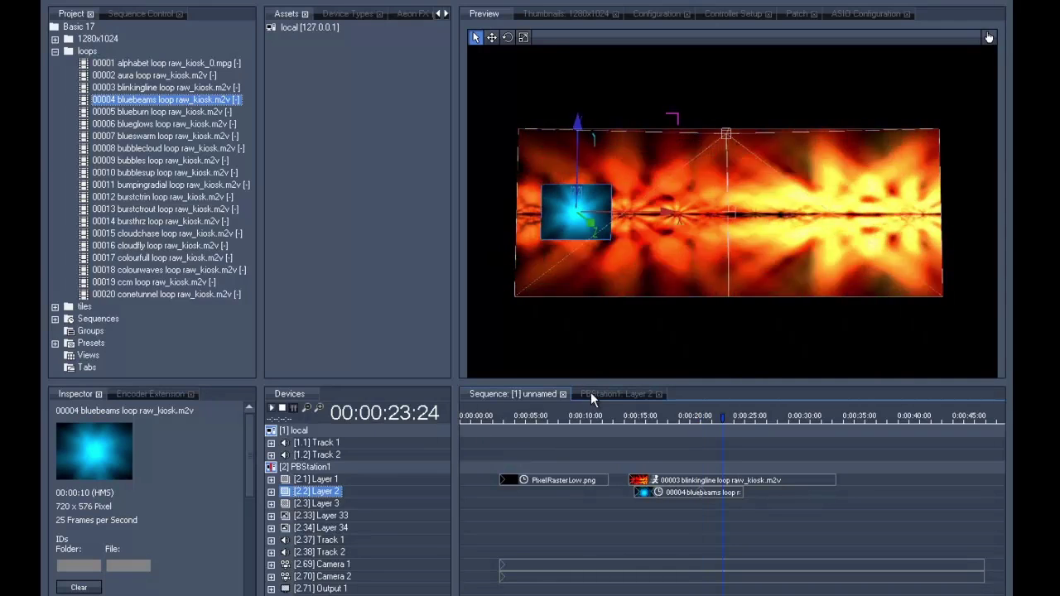
left_click(594, 393)
left_click_drag(544, 457, 544, 585)
left_click(522, 394)
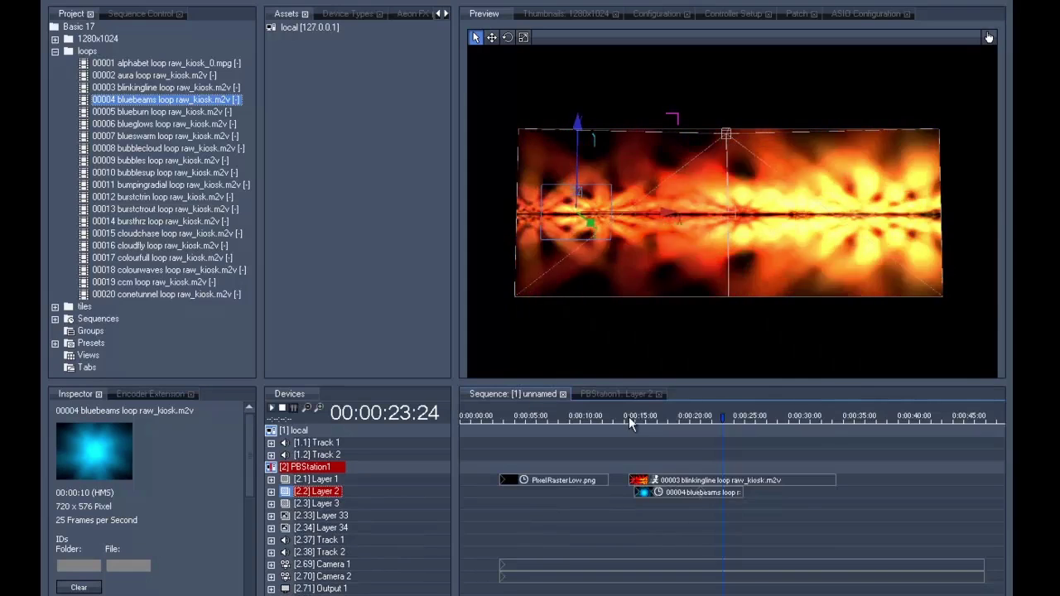
right_click(657, 418)
left_click(674, 440)
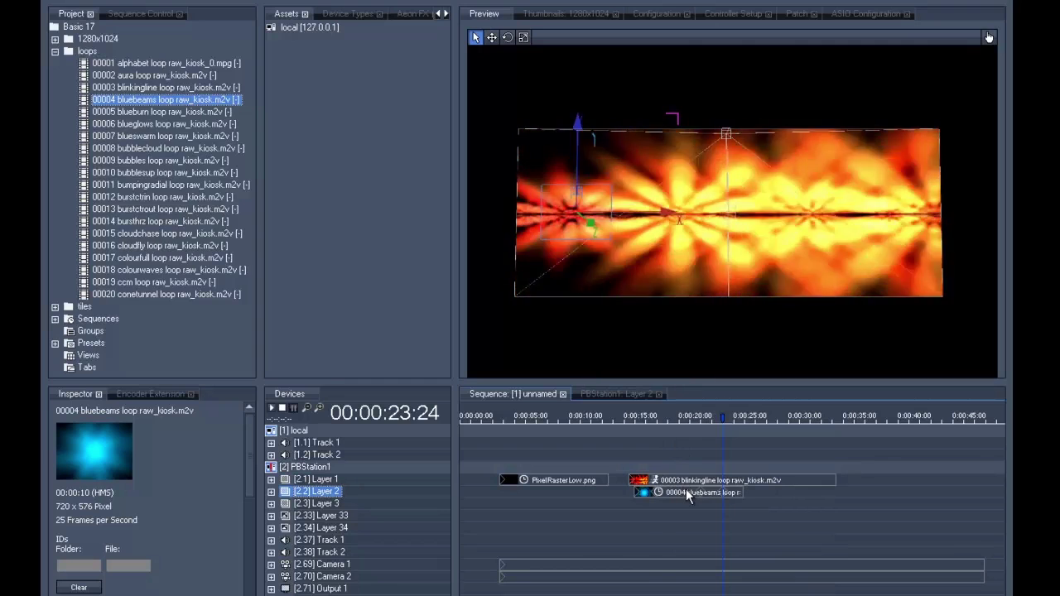
Copy Layer 2's bluebeams clip to Layer 3 at 00:00:23:24 and replace its media with 00006 blueglows loop raw_kiosk.m2v.
left_click(687, 492)
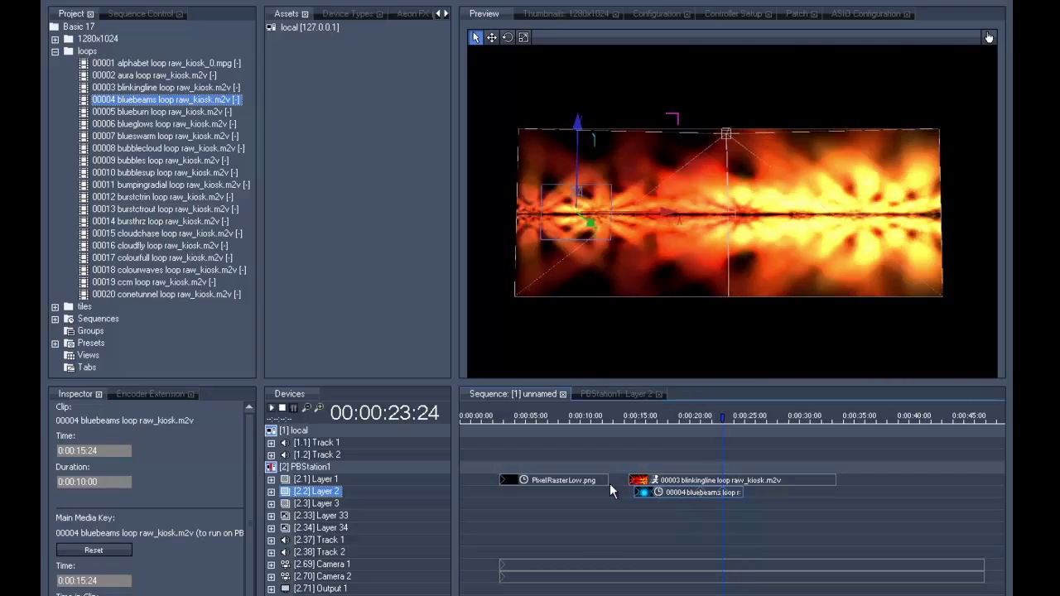
left_click(322, 505)
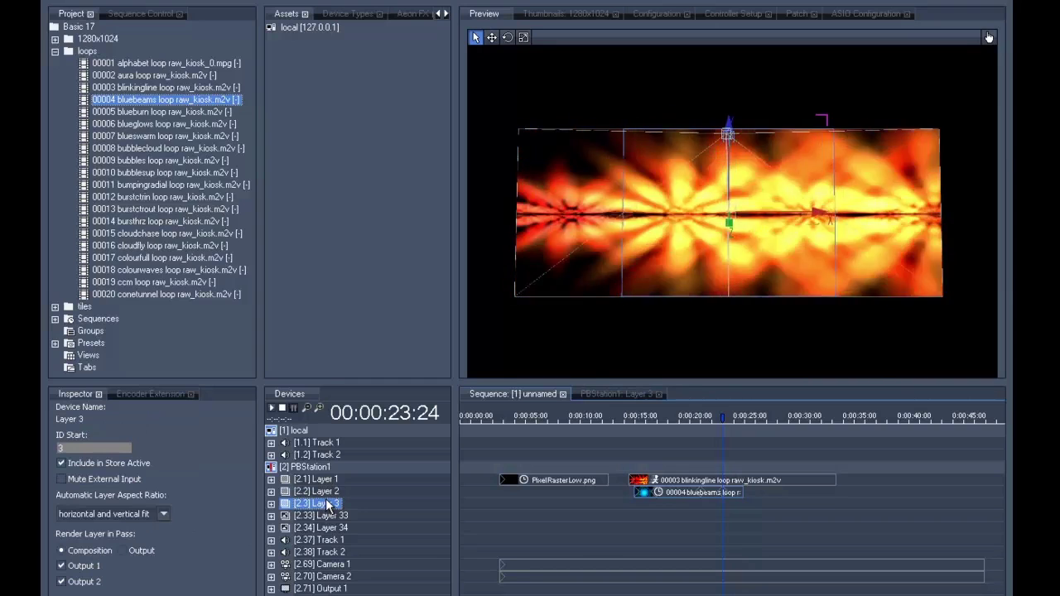
key("ctrl+s")
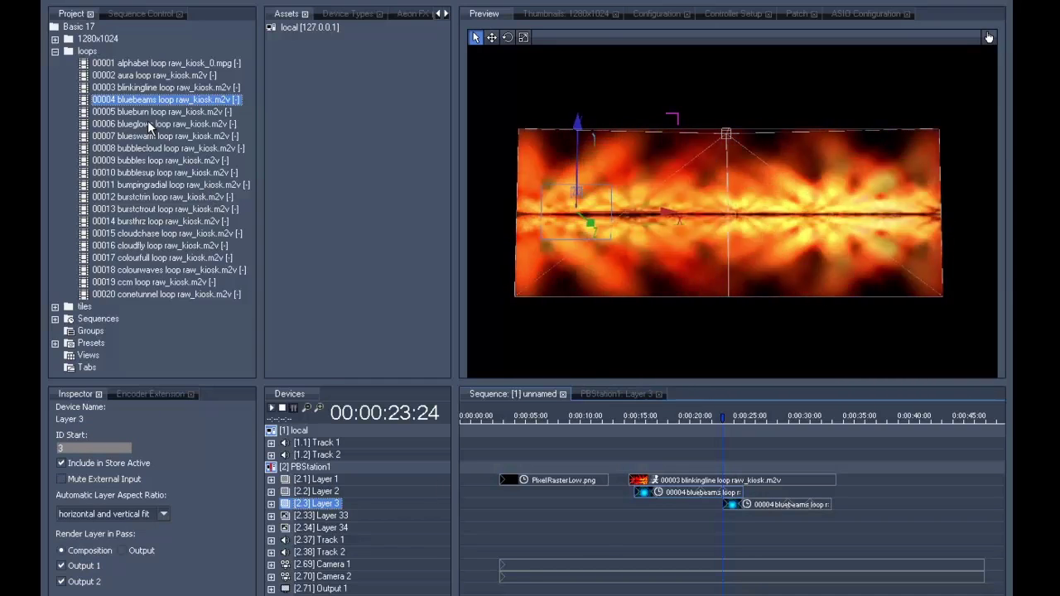
left_click(118, 123)
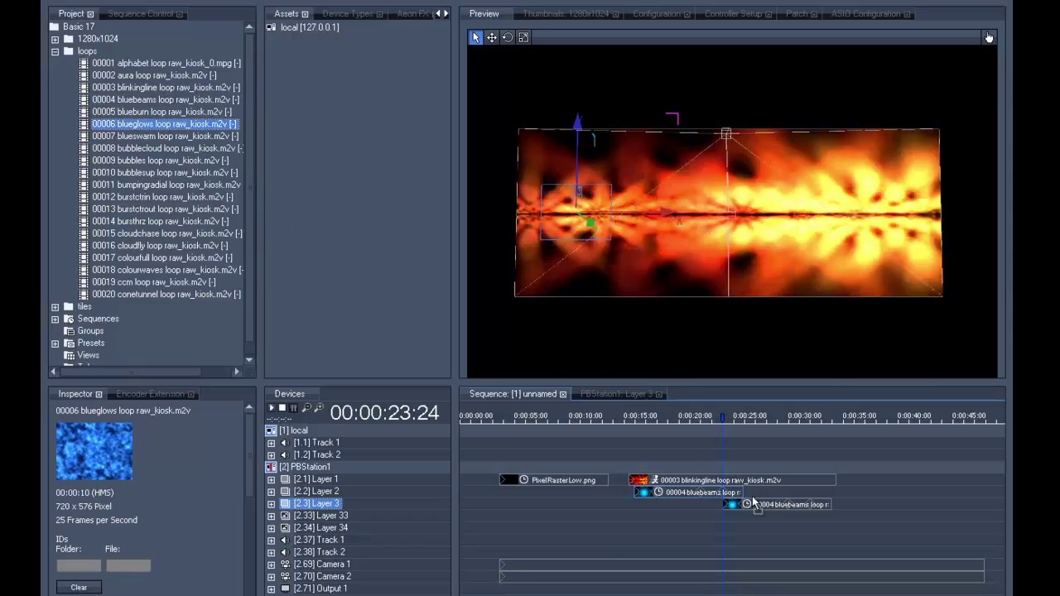
left_click(771, 503)
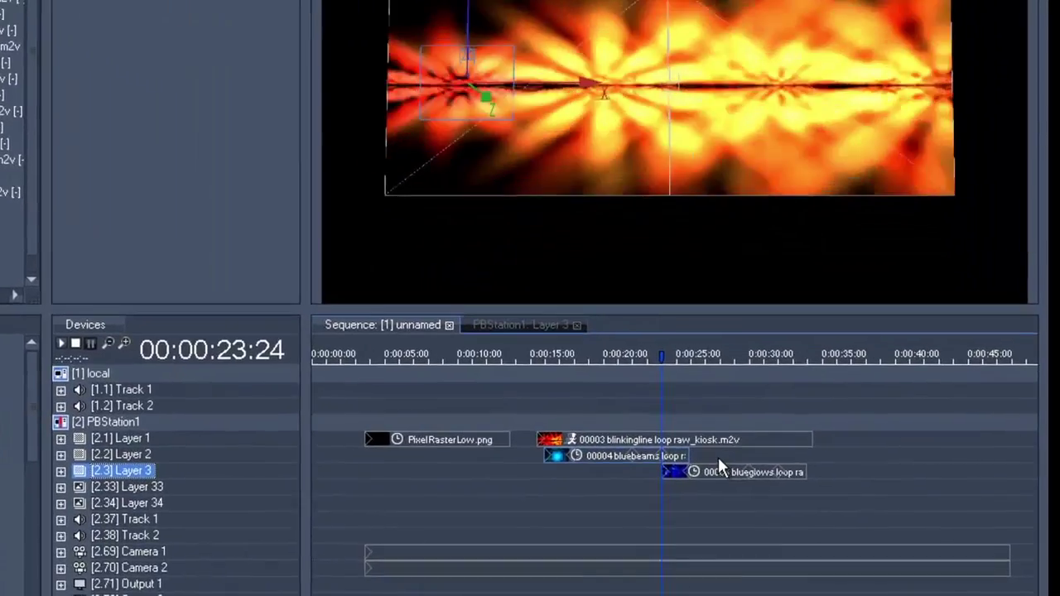
Move Layer 3's X position to 10.900 and store the active value at the blueglows clip's start, 00:00:23:24.
key("space")
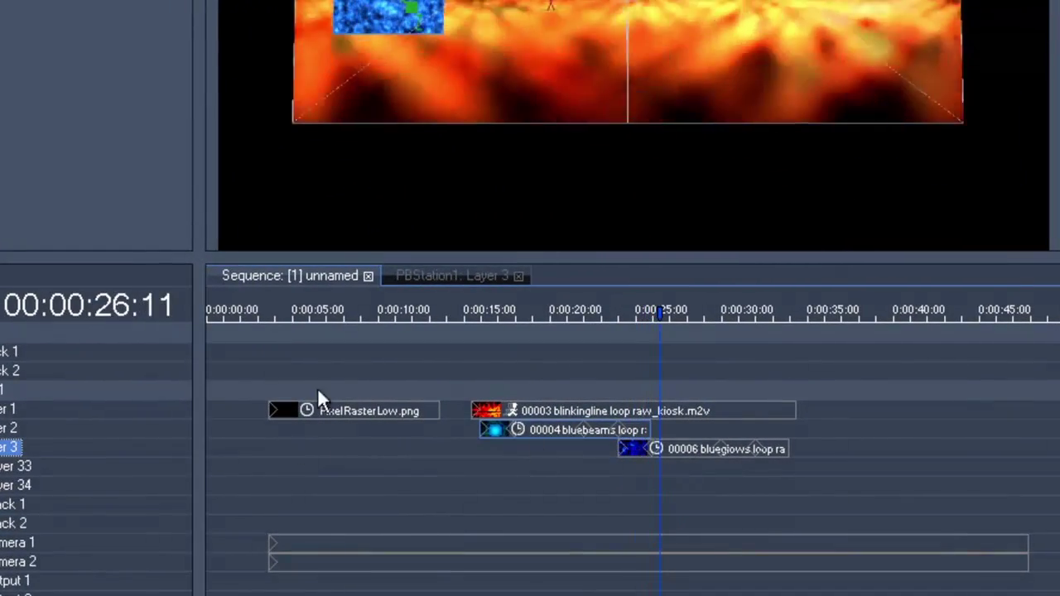
left_click(424, 277)
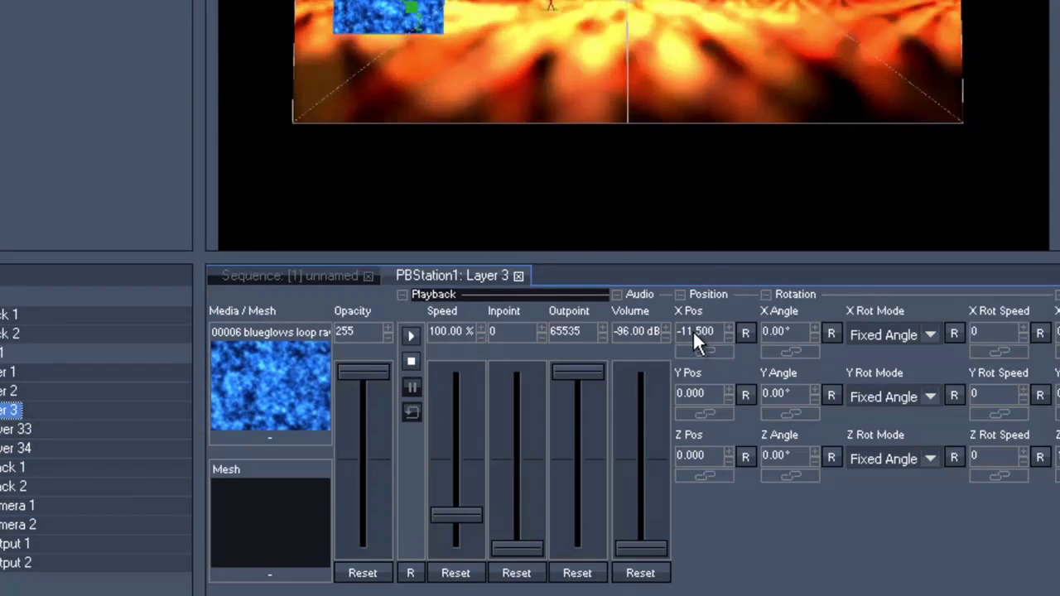
left_click_drag(694, 333, 499, 356)
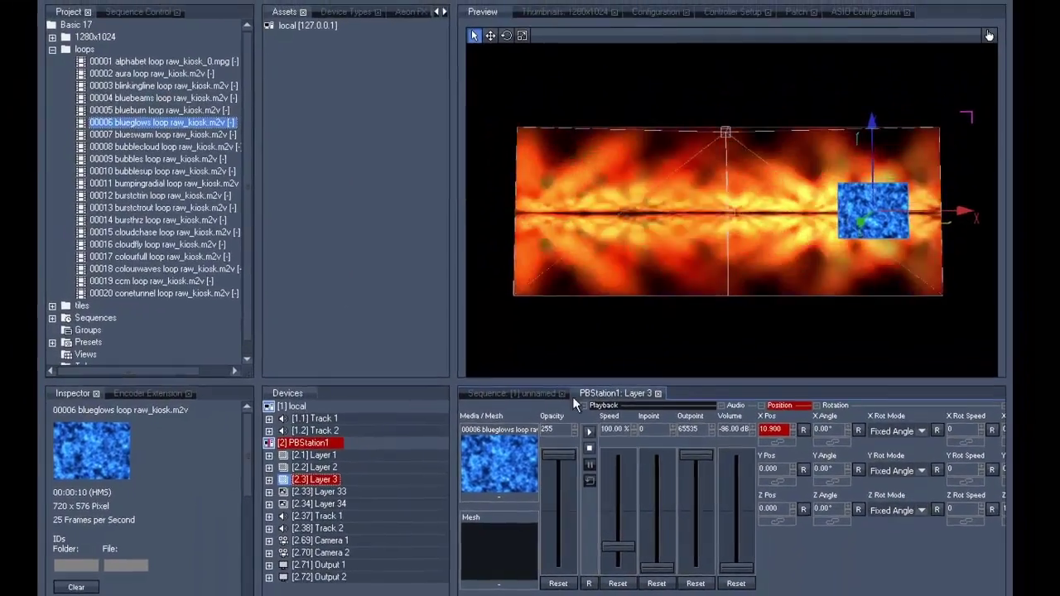
left_click(542, 393)
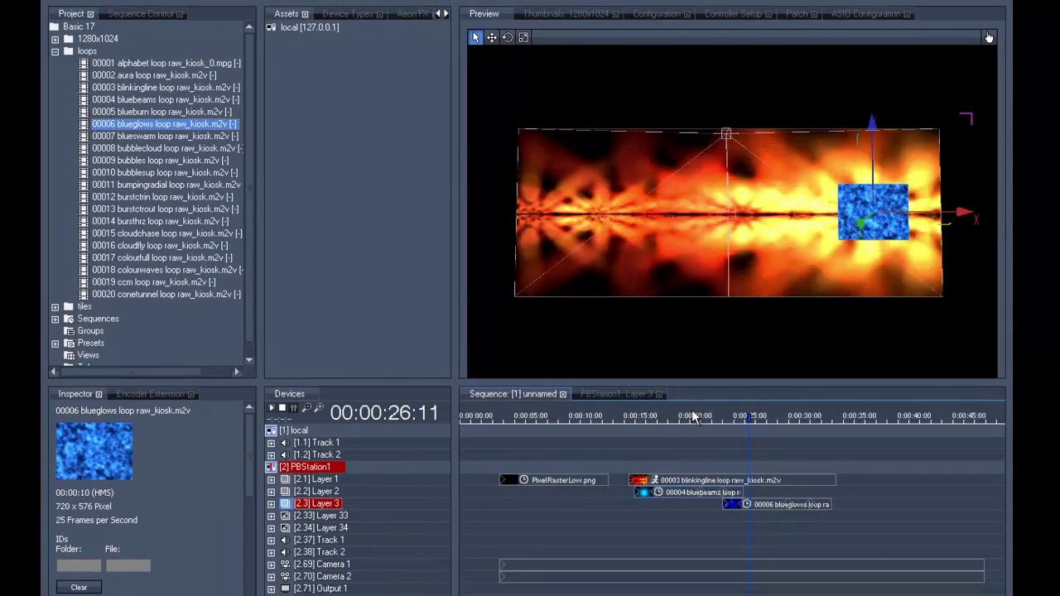
key("Left")
key("Left")
key("Left")
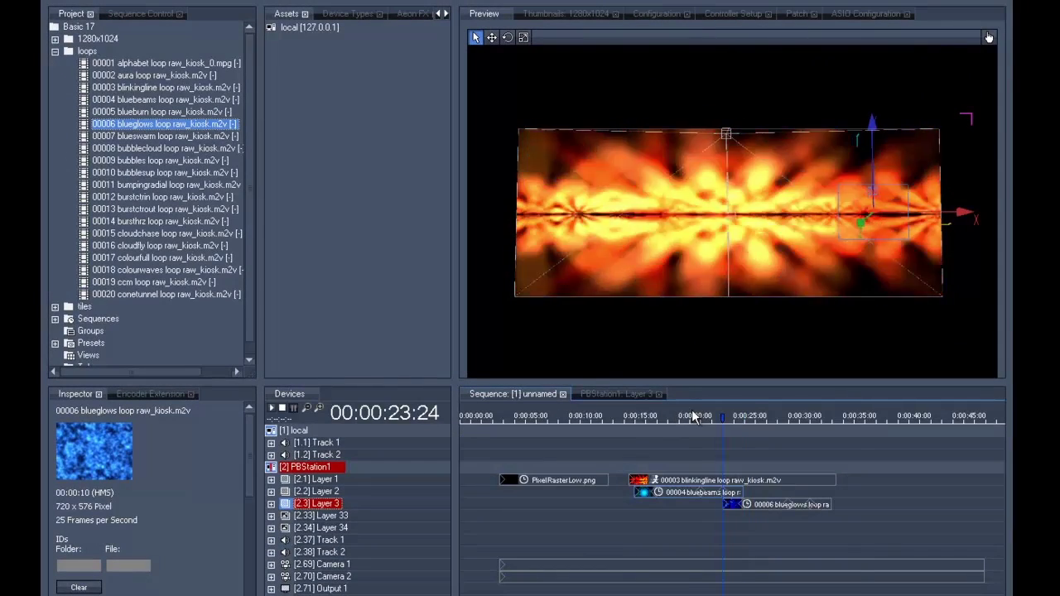
right_click(693, 412)
left_click(709, 435)
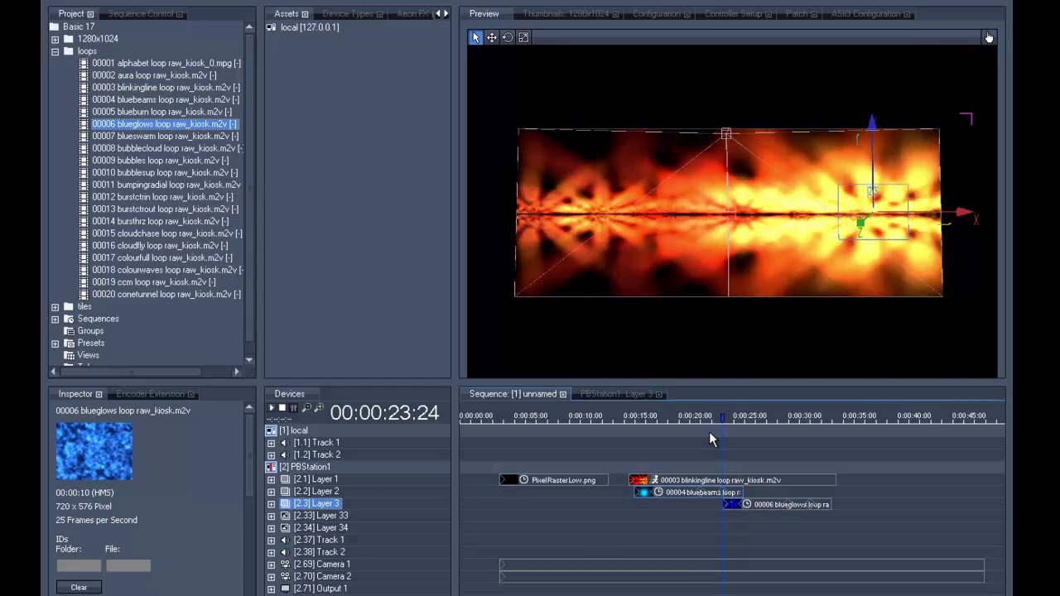
Play the sequence from just before the bluebeams clip to check the fades of the layered loops.
key("Left")
key("Left")
key("Left")
key("Left")
key("Left")
key("Left")
key("Left")
key("Left")
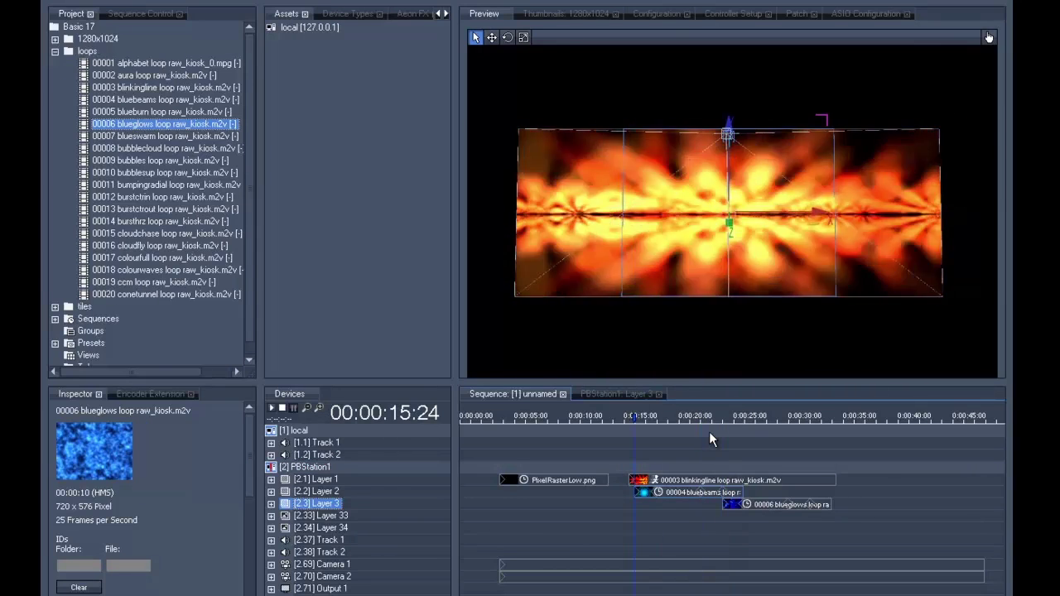
key("Left")
key("Left")
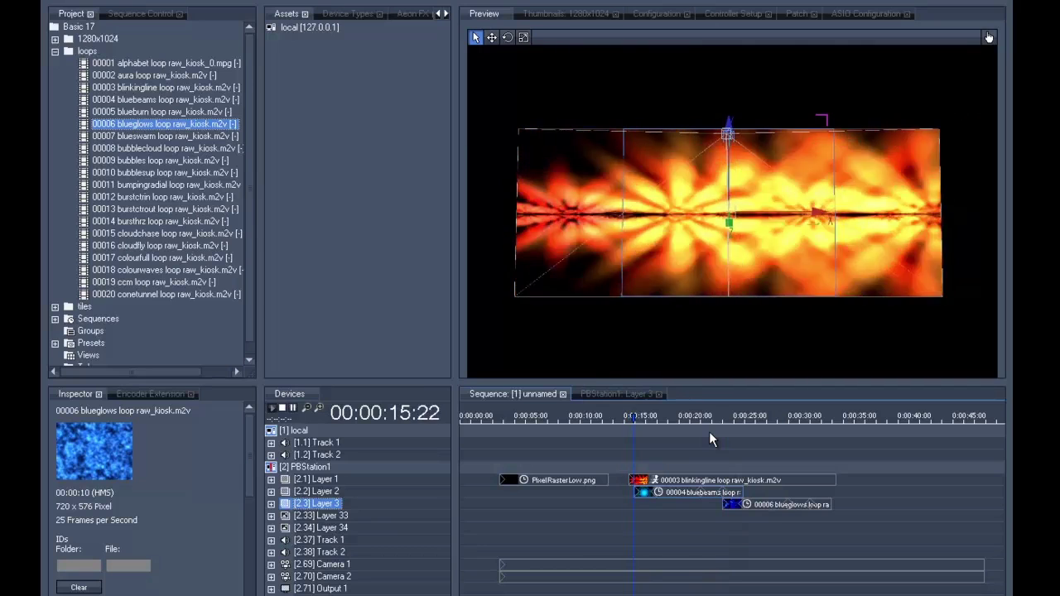
key("space")
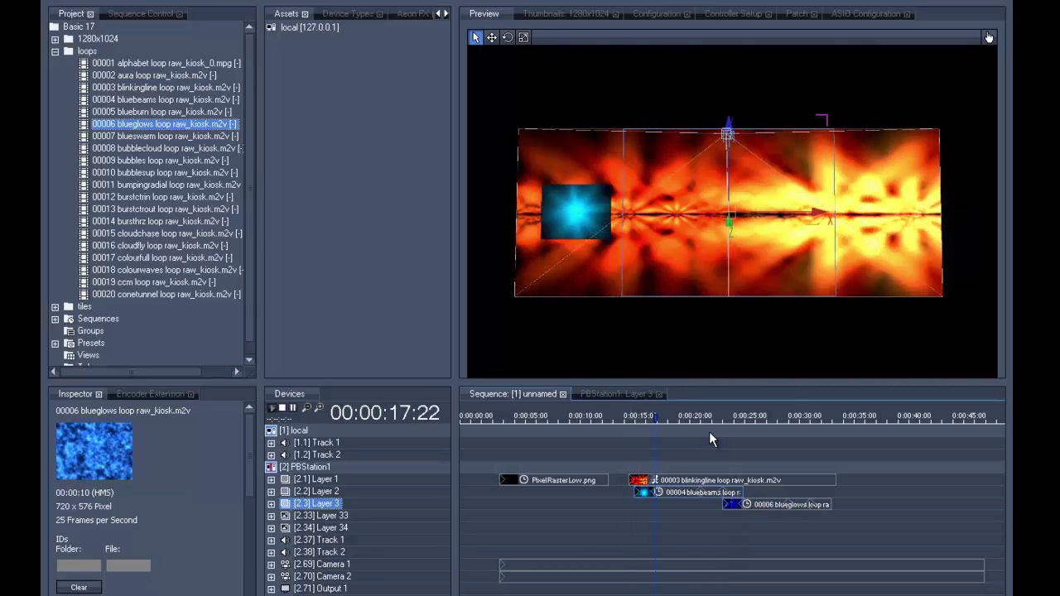